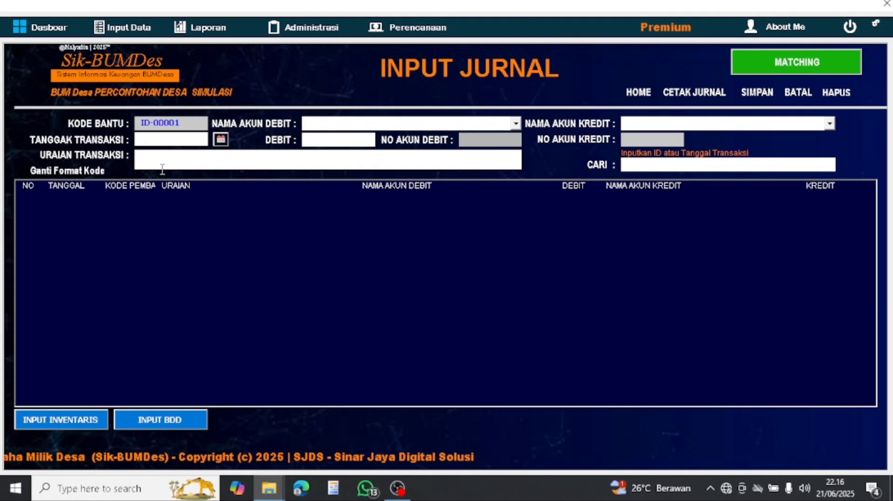
- Set the journal entry's transaction date to 02/01/2025 using the date picker
left_click(221, 142)
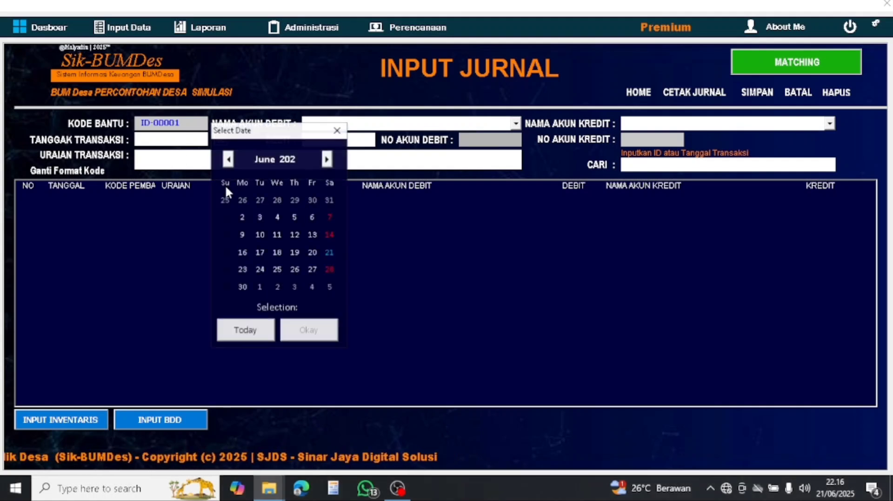
left_click(227, 160)
left_click(227, 160)
left_click(227, 160)
left_click(227, 160)
left_click(227, 160)
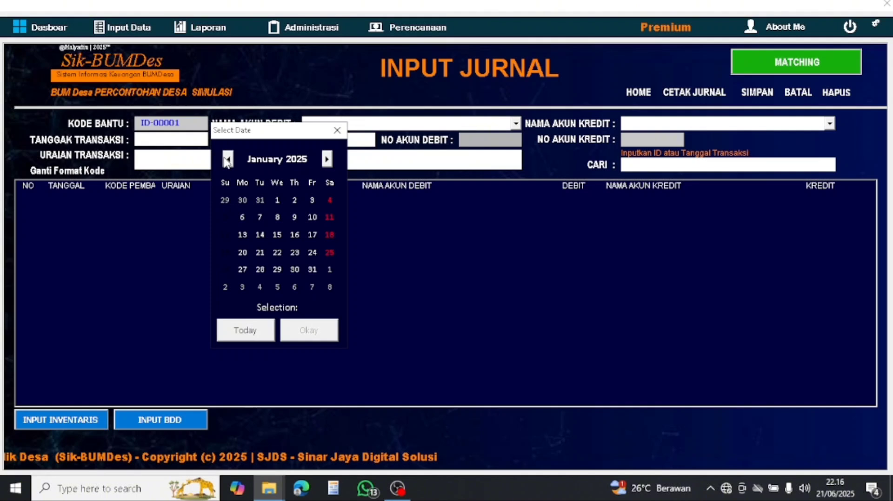
left_click(294, 200)
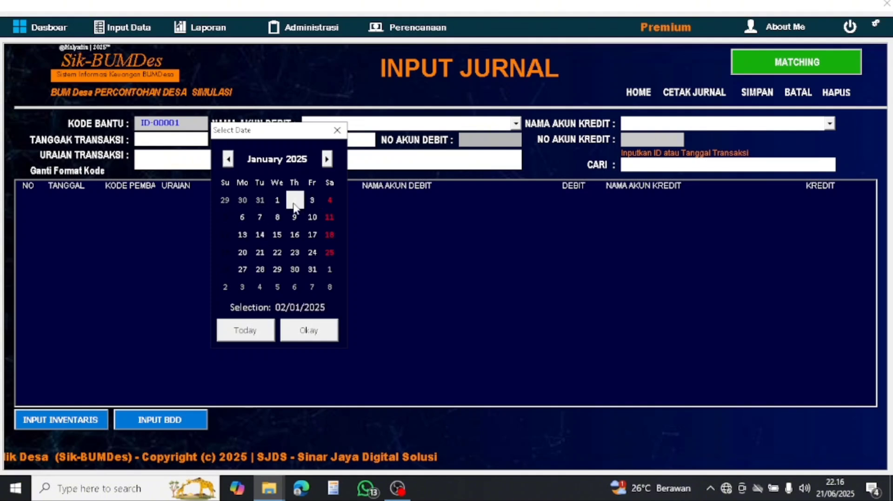
left_click(297, 331)
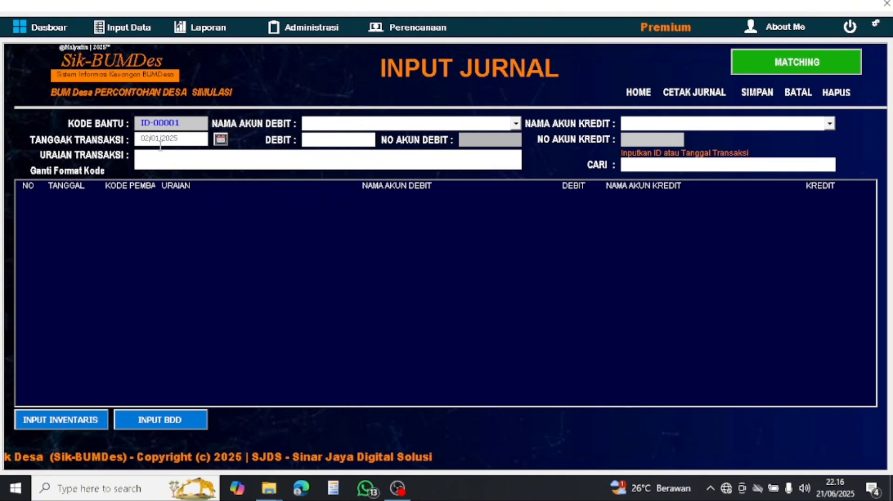
- Enter "Pembukaan Rekening BUMDes" as the transaction description of the journal entry
left_click(155, 159)
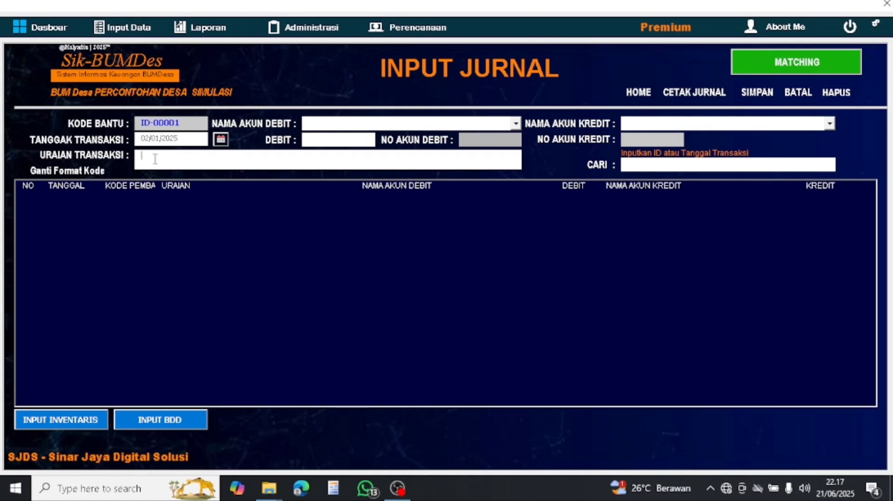
type("Pem")
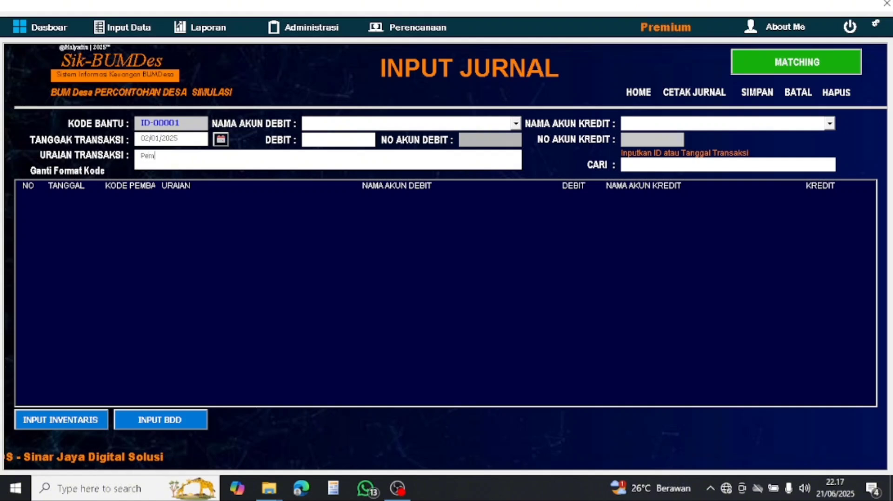
type("mu")
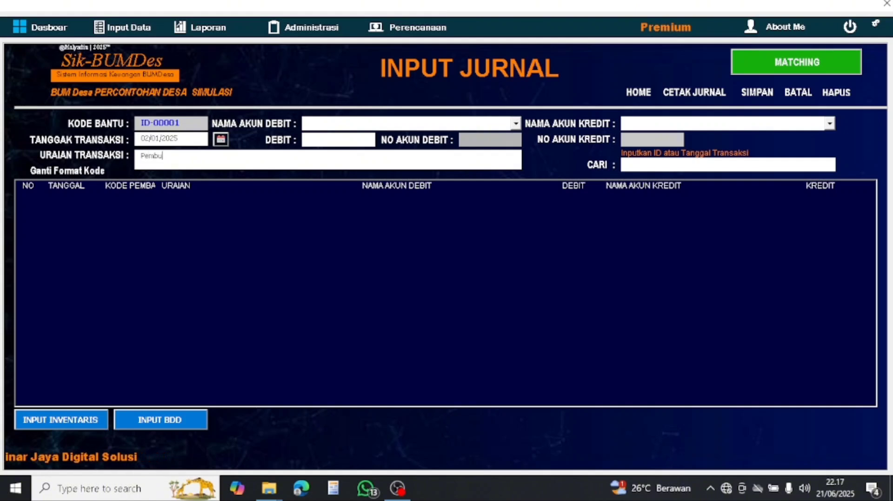
type("kaan ")
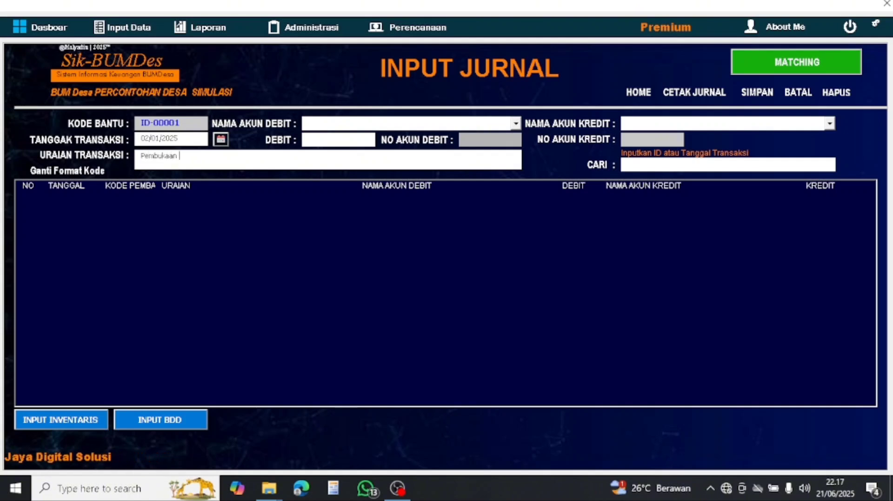
type("Rekening")
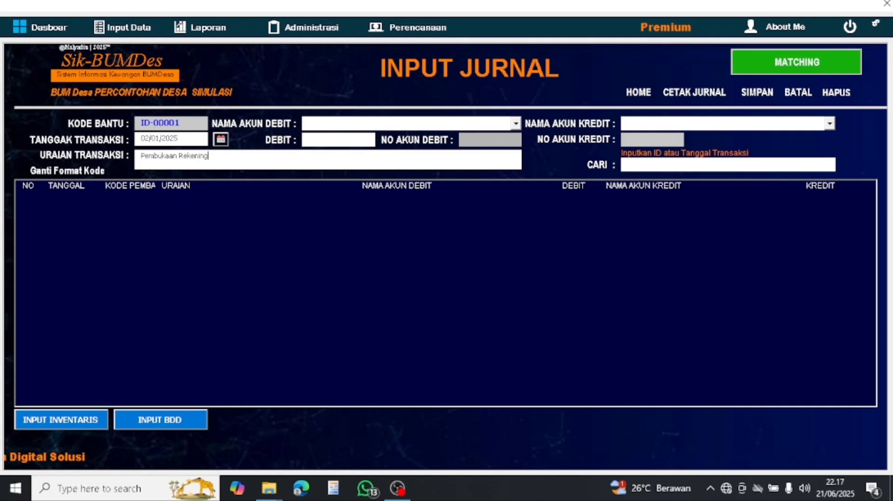
type(" BUMDes")
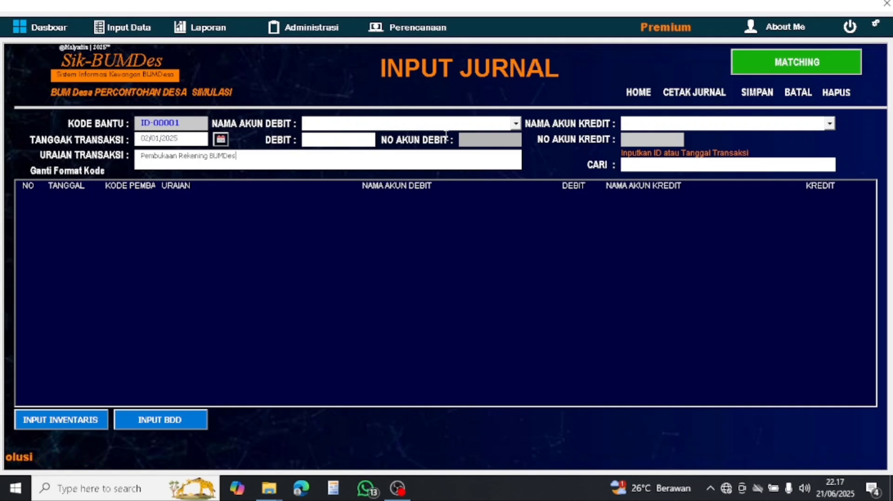
- Choose Bank BRI as the debit account and set the debit amount to 100000
left_click(515, 123)
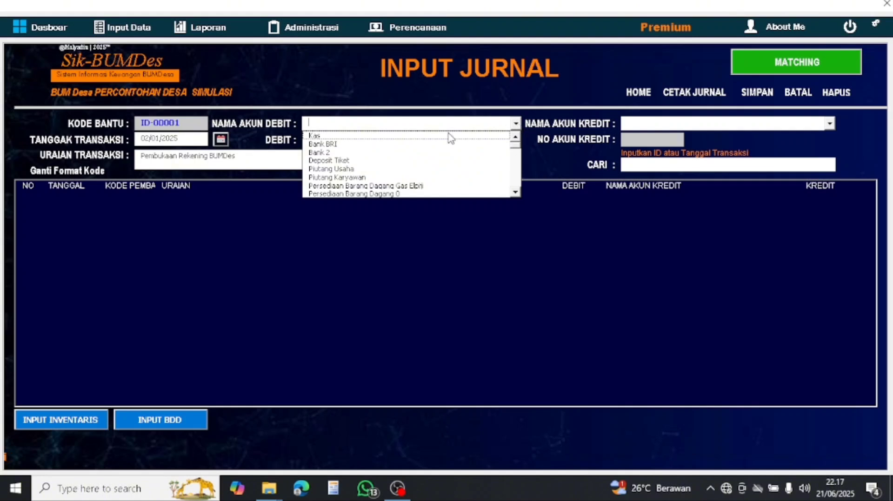
left_click(347, 145)
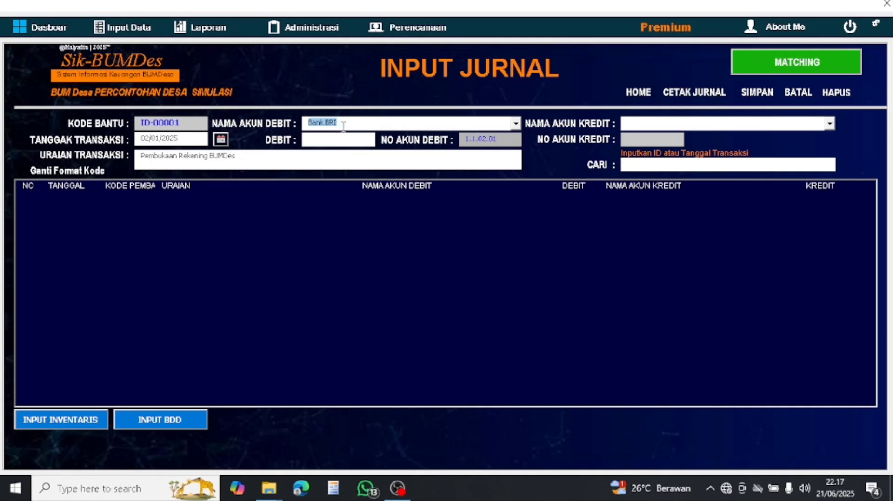
left_click(346, 123)
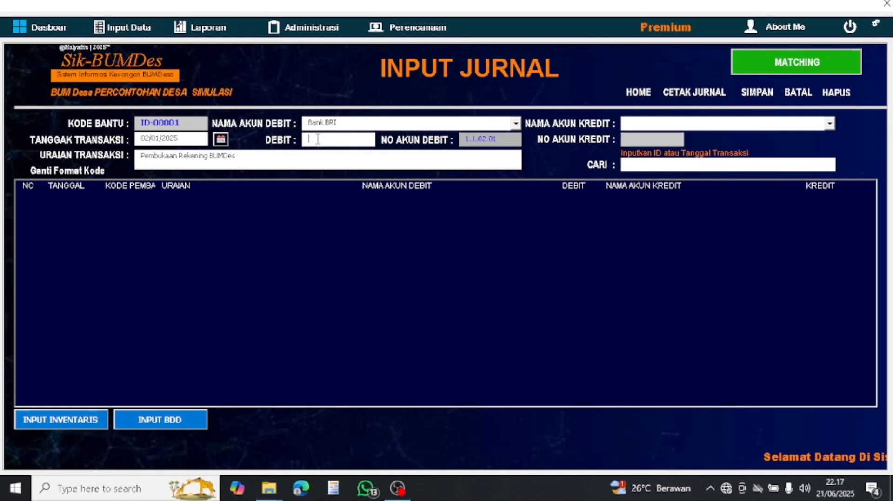
type("100000")
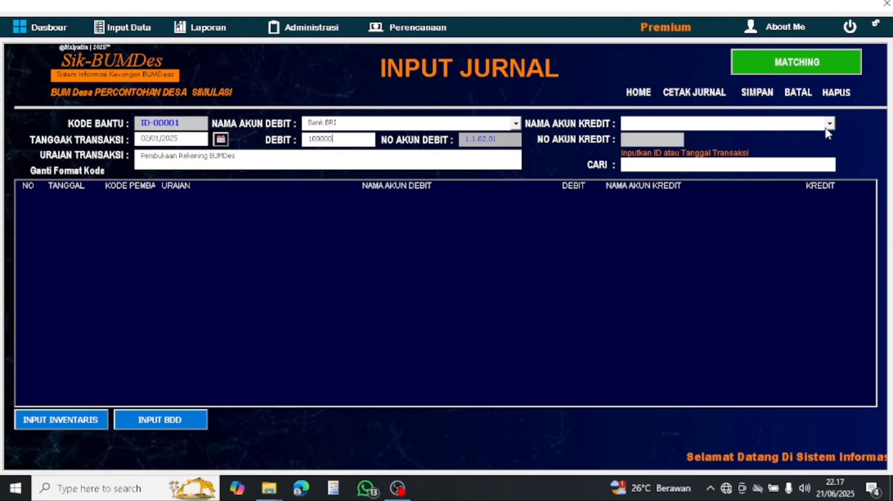
- Set the credit account to Piutang Usaha and save the account-opening journal entry
left_click(829, 124)
left_click(711, 125)
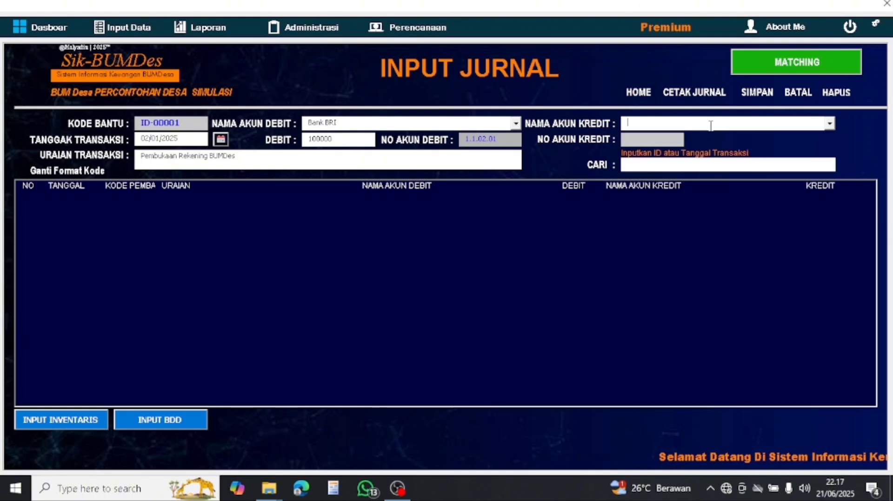
type("Piutang Usaha")
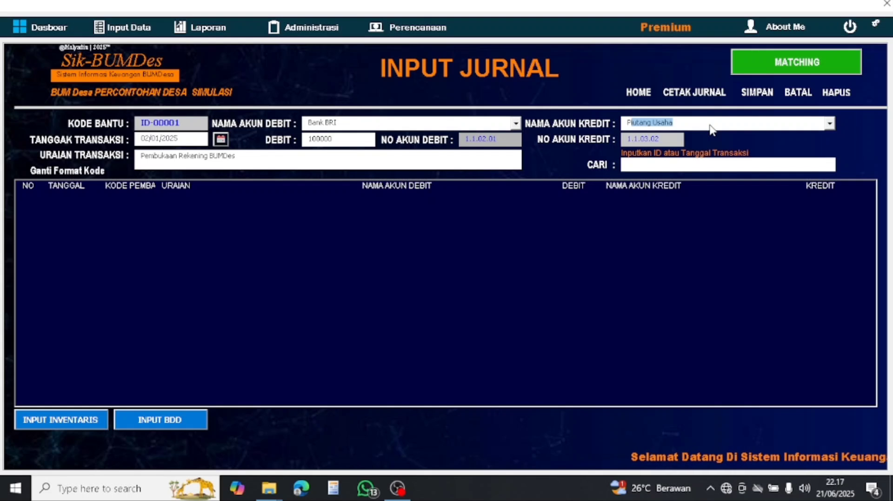
left_click(705, 123)
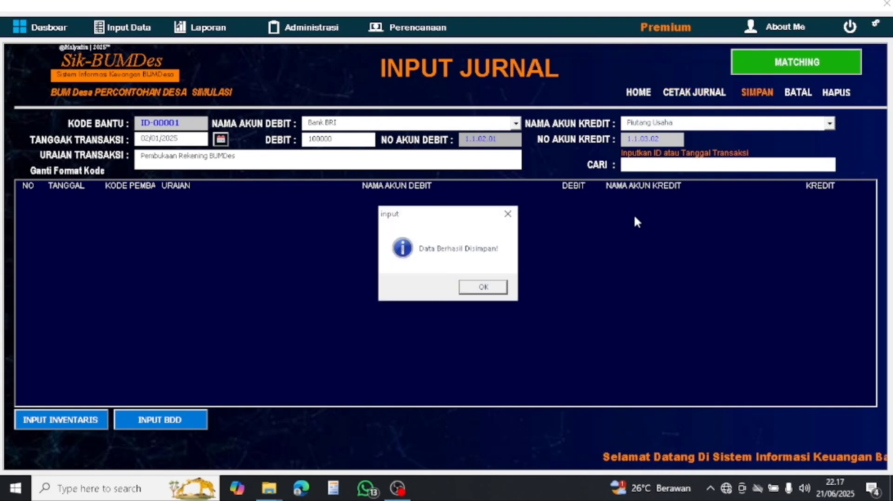
left_click(472, 286)
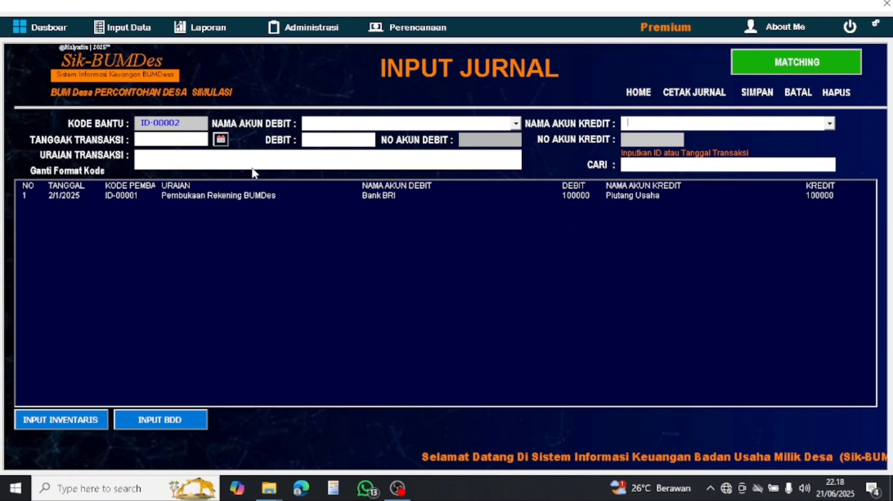
- Set the second journal entry's transaction date to 10/01/2025 using the date picker
left_click(220, 139)
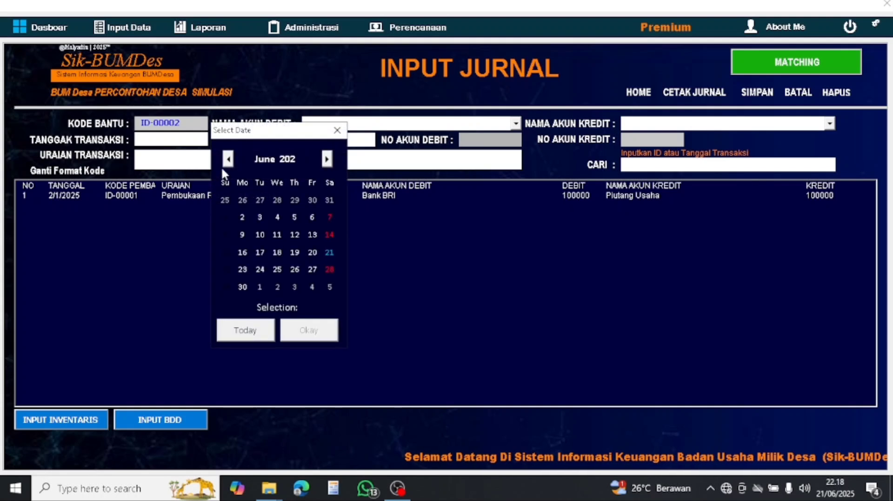
left_click(227, 159)
left_click(228, 159)
left_click(228, 159)
left_click(228, 159)
left_click(228, 159)
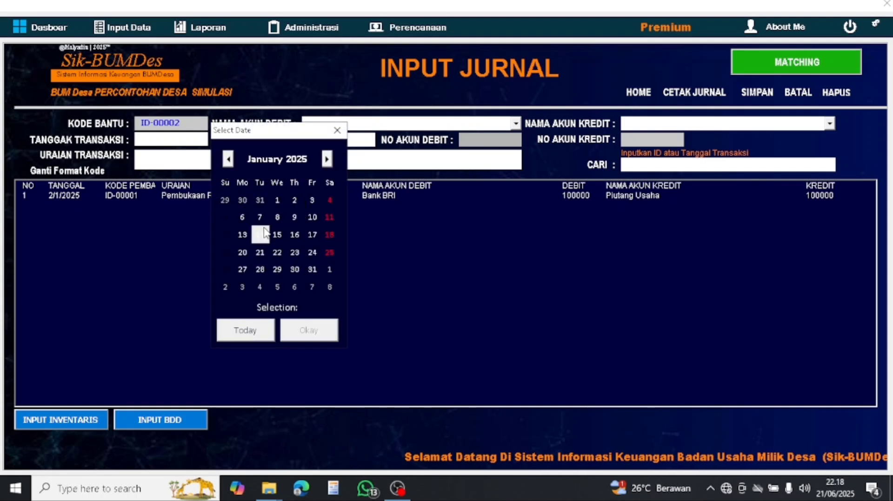
left_click(312, 217)
left_click(310, 331)
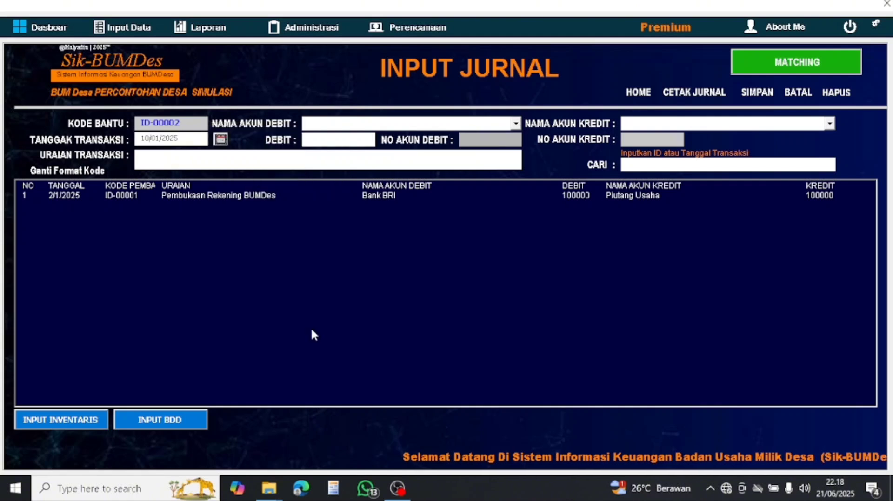
- Enter "Terima Tranfer Penyertaan Modal Dari Desa" as the transaction description of the second journal entry
left_click(185, 162)
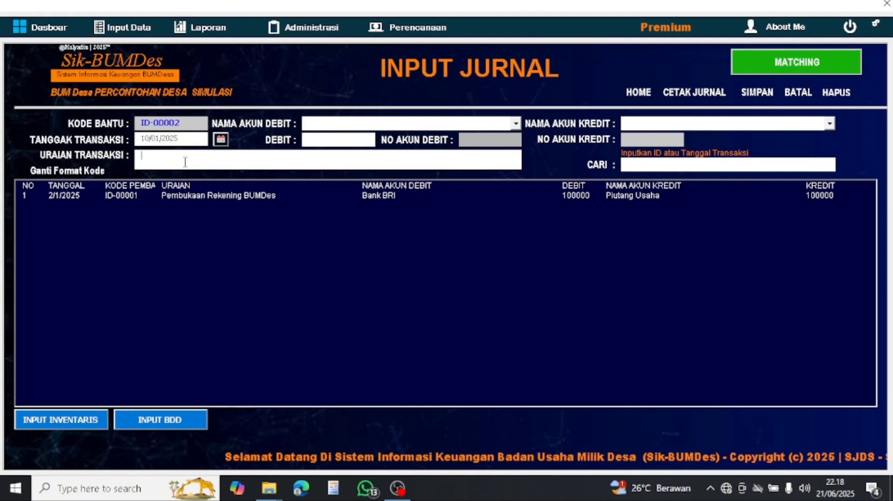
type("Terima ")
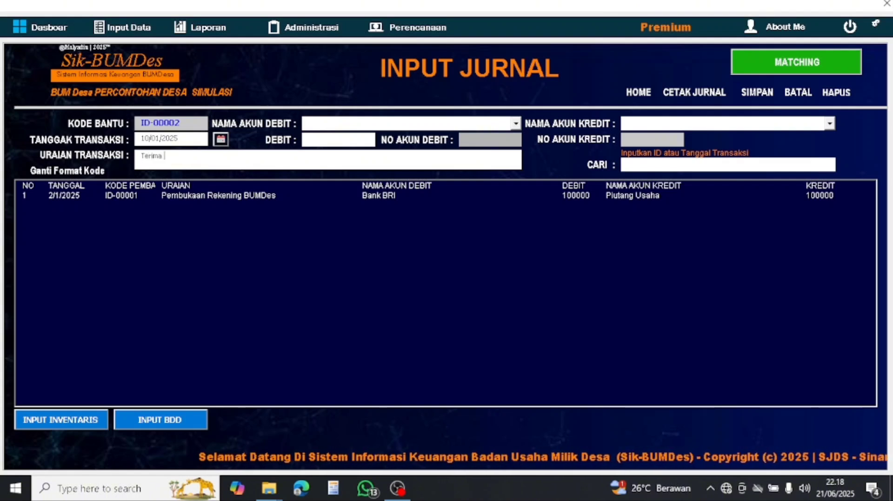
type("Tranfer")
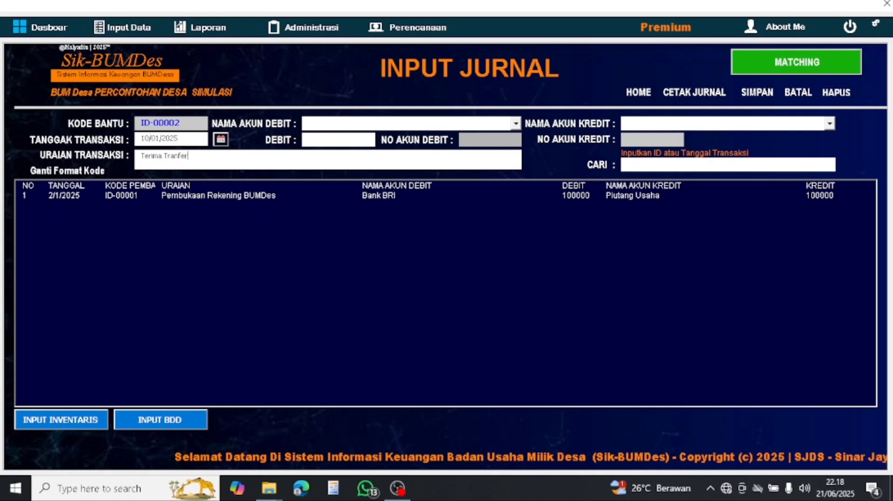
type(" Penye")
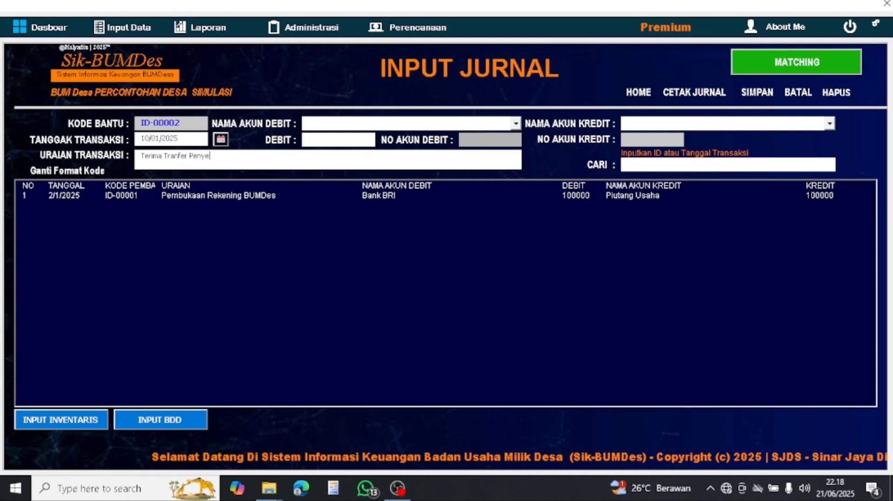
type("rtaan Mo")
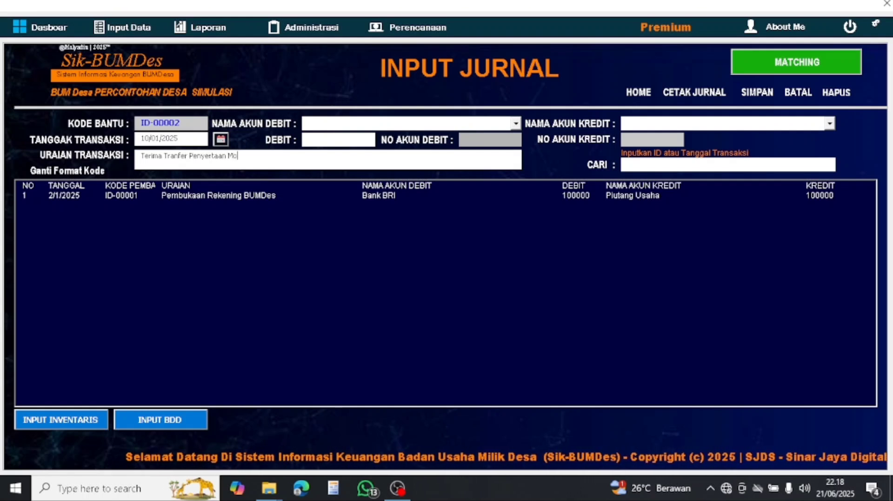
type("dal Da")
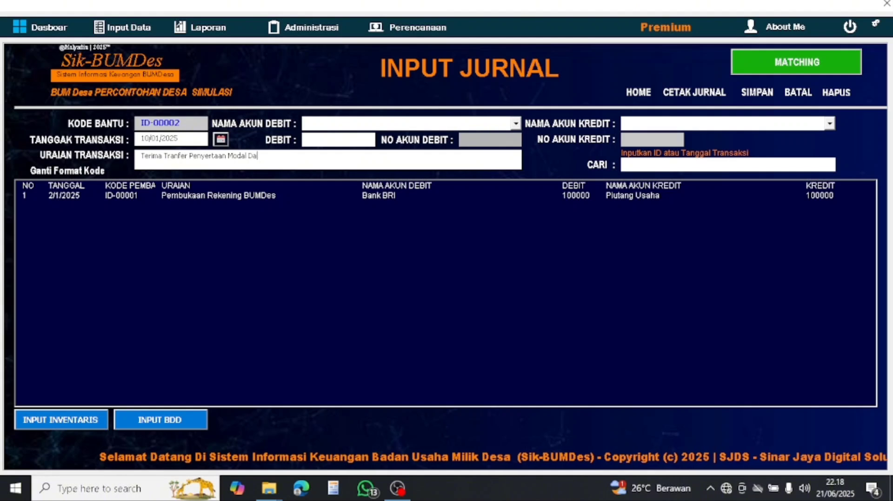
type("ri Dea")
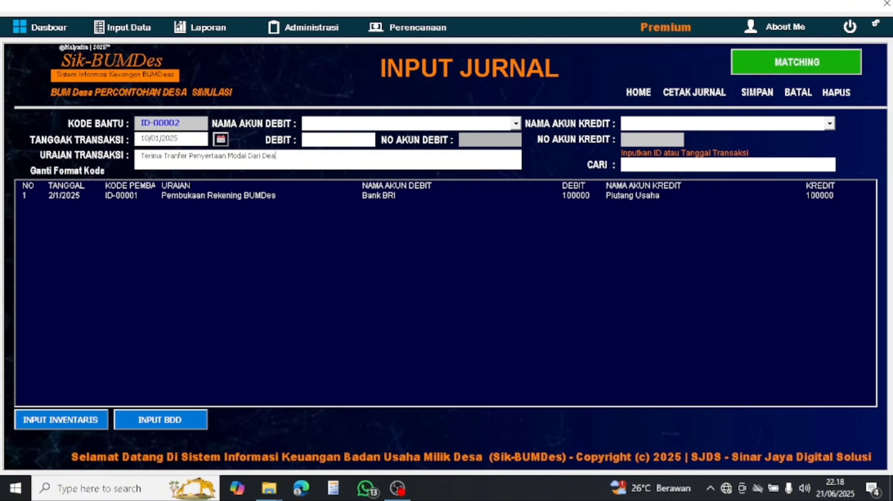
key("BackSpace")
type("sa")
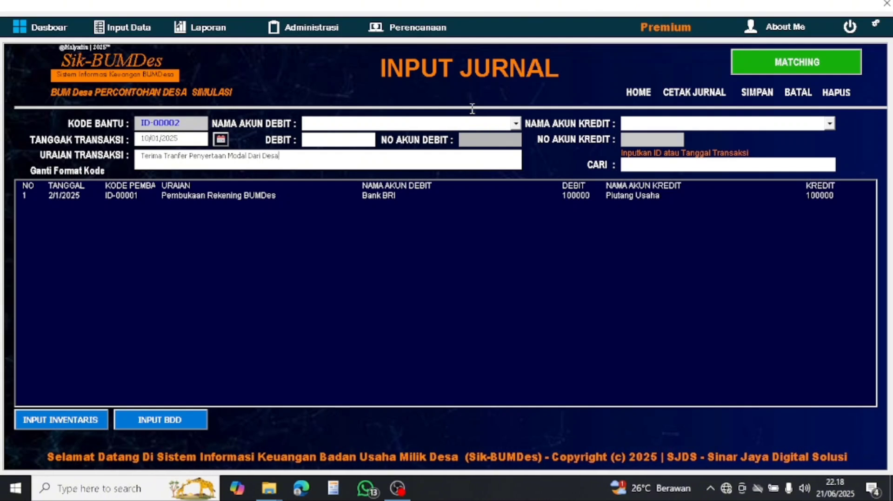
- Choose Bank BRI as the second entry's debit account and set the debit amount to 100000000
left_click(515, 123)
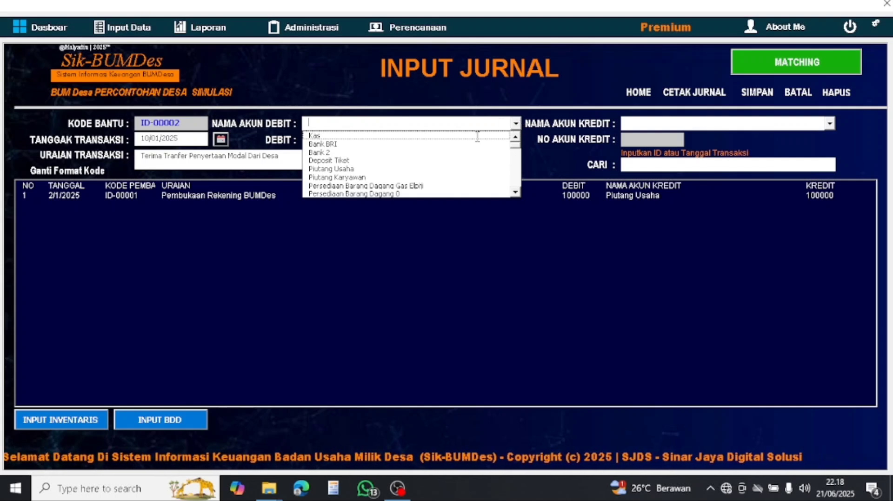
left_click(420, 145)
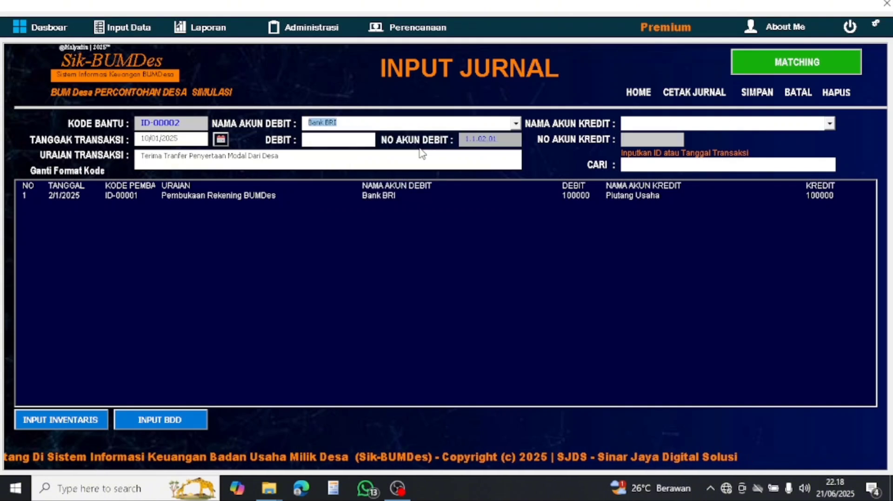
left_click(347, 141)
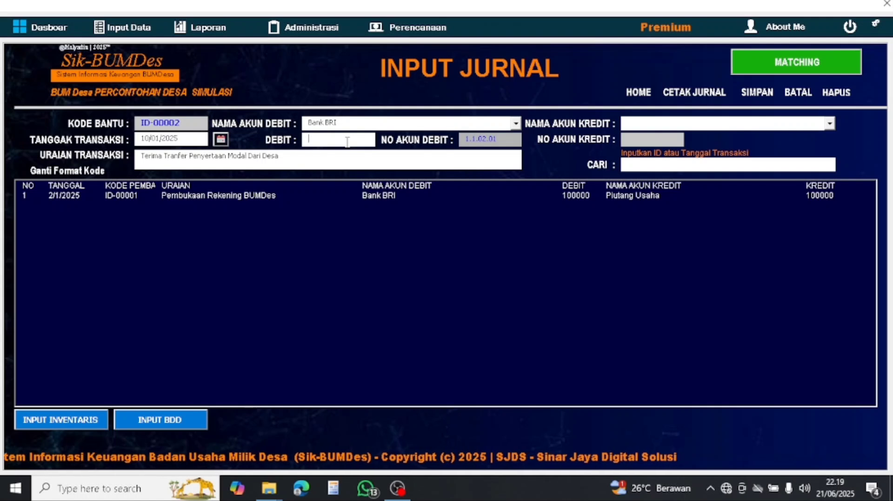
type("10")
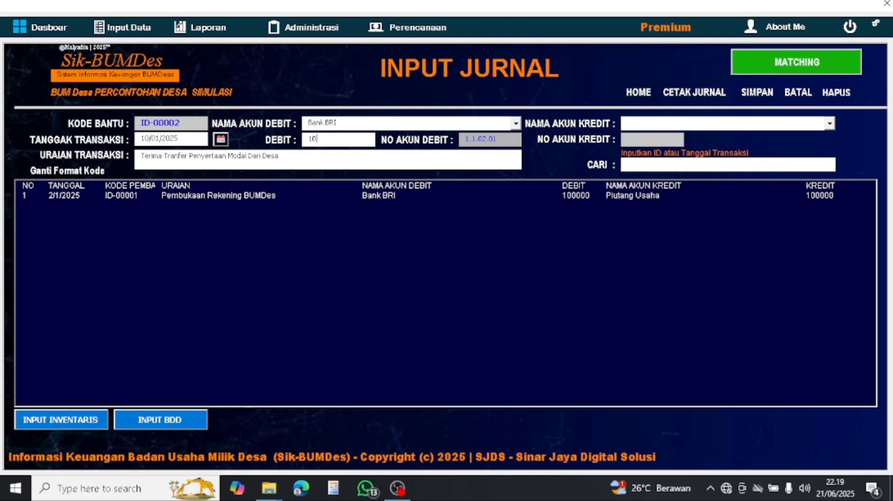
type("000000")
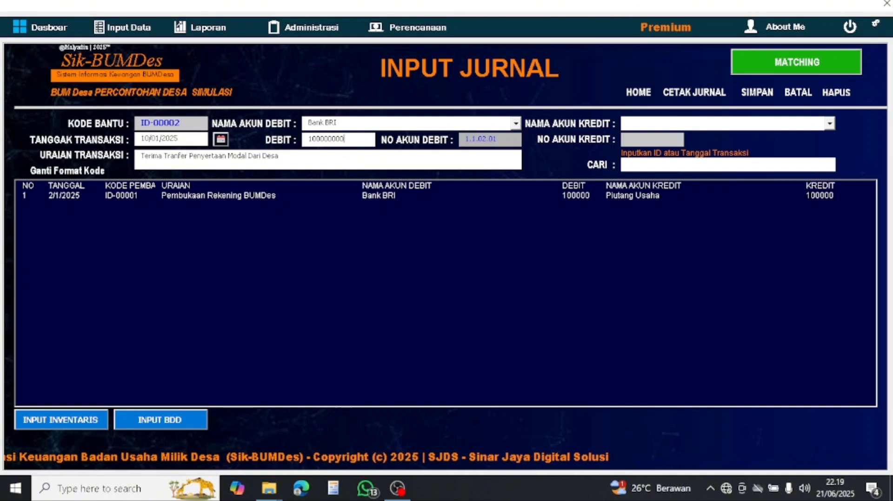
- Set the second entry's credit account to Modal dari Desa and save the journal entry
left_click(830, 124)
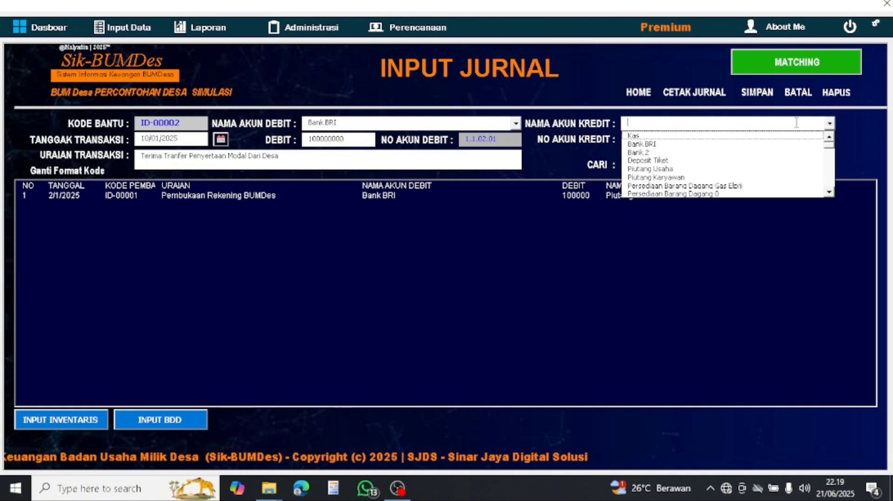
left_click(742, 123)
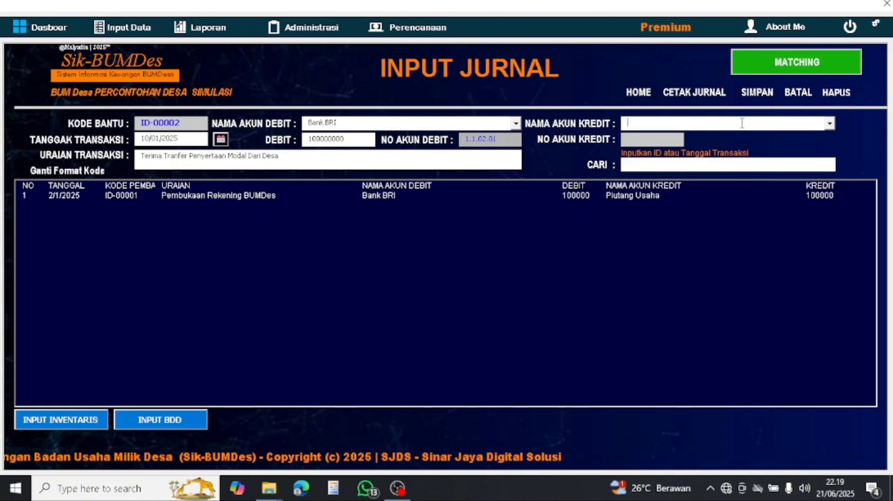
type("Modal dari Desa")
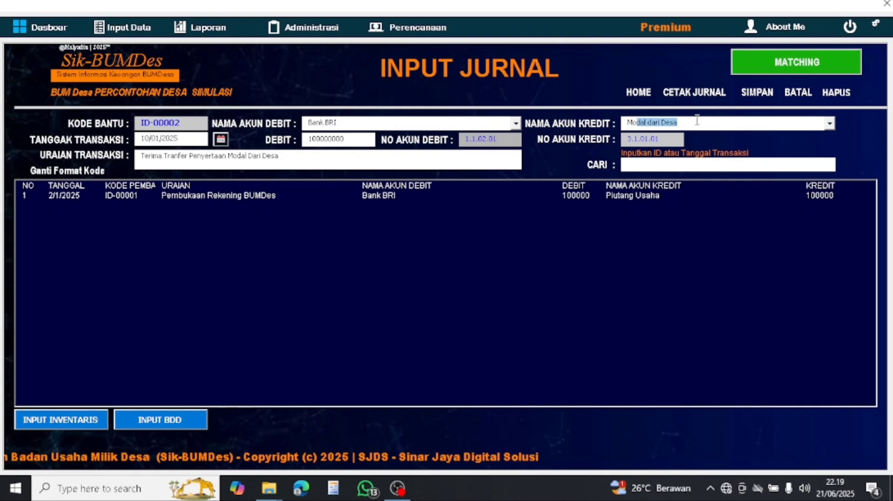
left_click(697, 121)
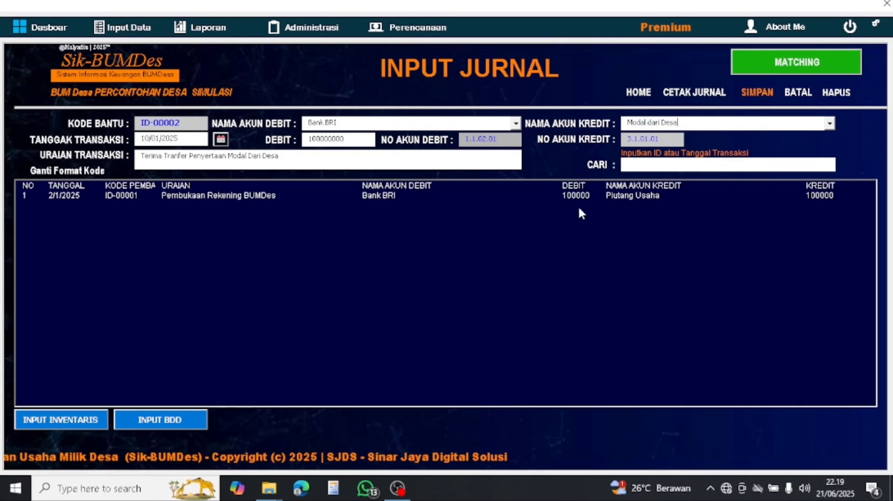
left_click(484, 289)
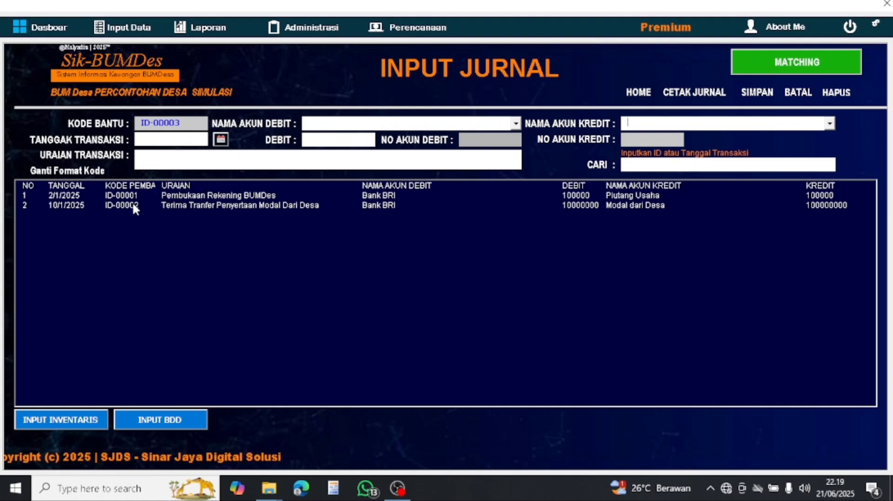
- Set the third journal entry's transaction date to 13/01/2025
left_click(221, 144)
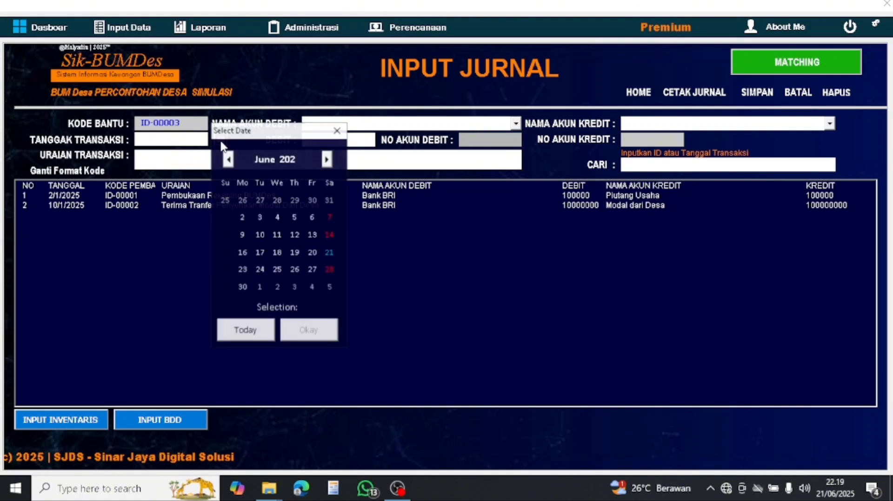
left_click(227, 159)
left_click(228, 159)
left_click(228, 159)
left_click(228, 159)
left_click(228, 159)
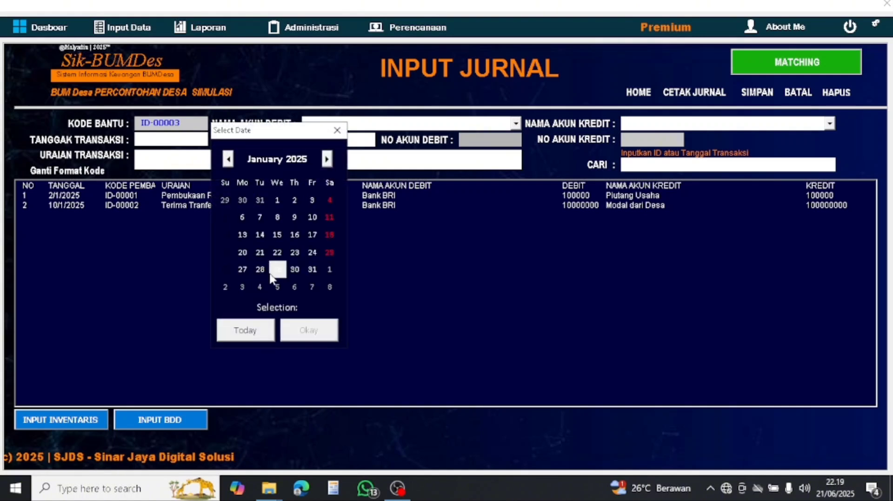
left_click(243, 235)
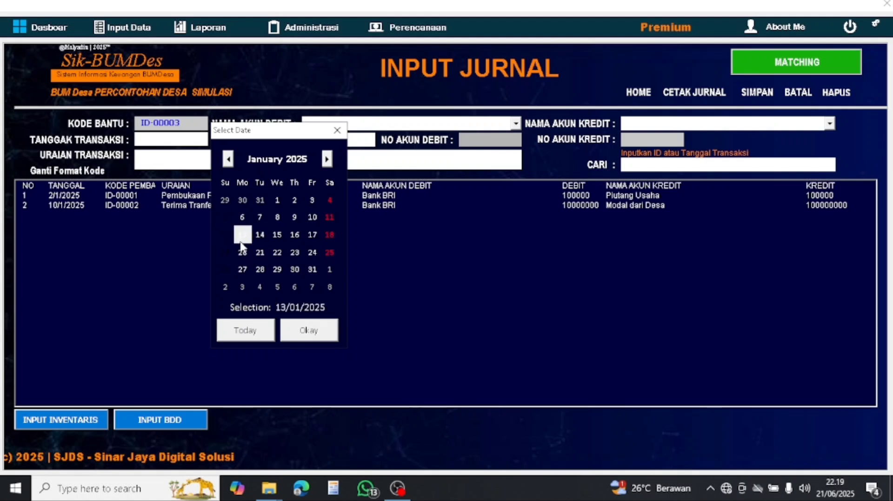
left_click(309, 331)
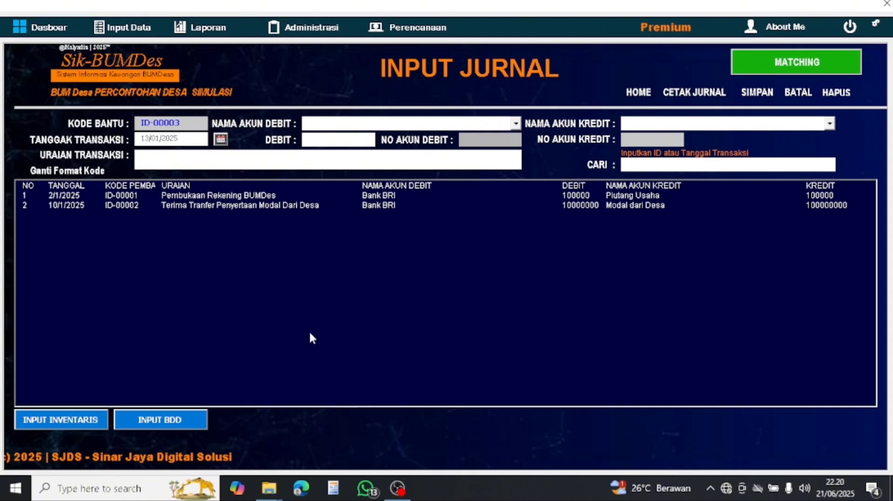
- Enter "Tarik Dana Dari BANK" as the third journal entry's transaction description
left_click(152, 155)
type("Tarik")
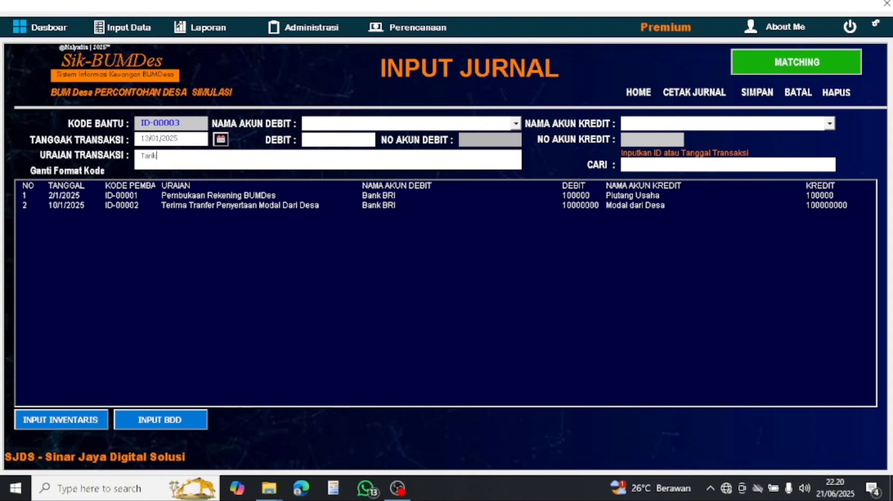
type(" Dana ")
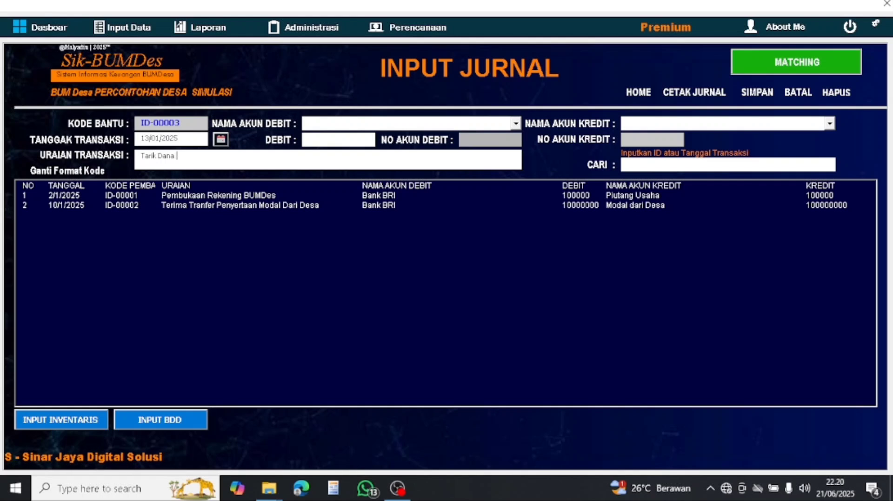
type("Dari")
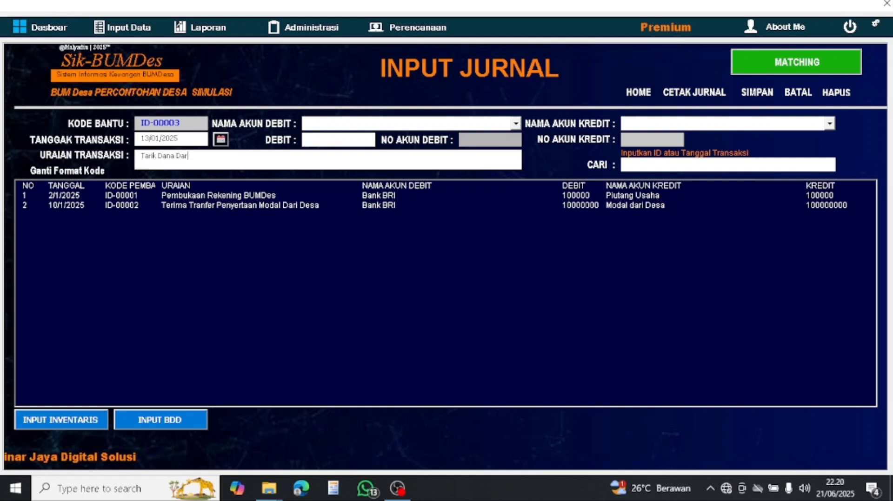
type(" BANK")
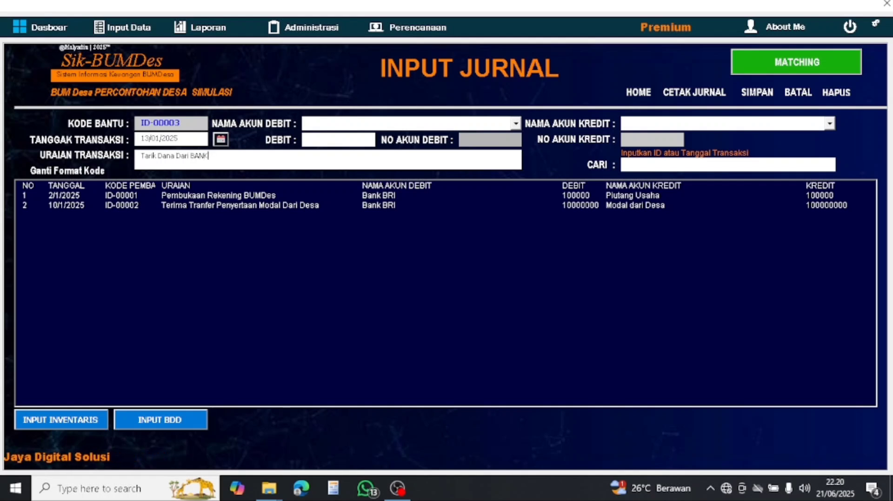
- Choose Kas as the third entry's debit account and set the debit amount to 10000000
left_click(515, 124)
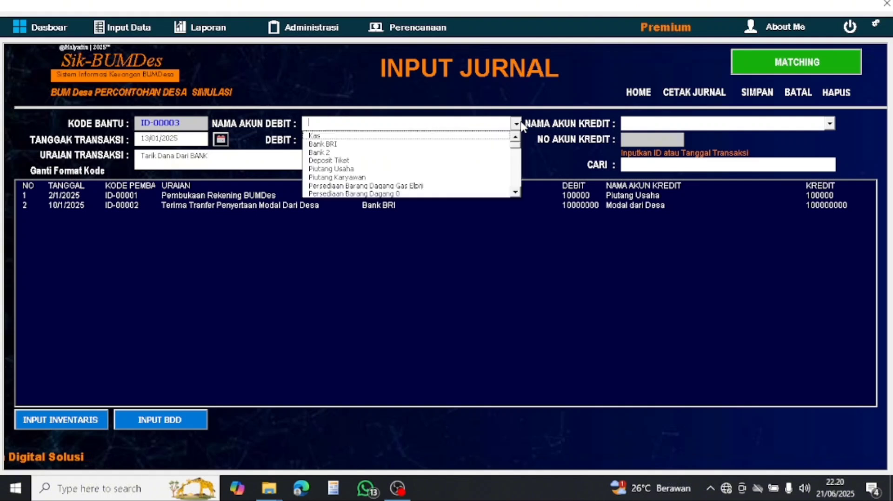
left_click(366, 136)
left_click(343, 138)
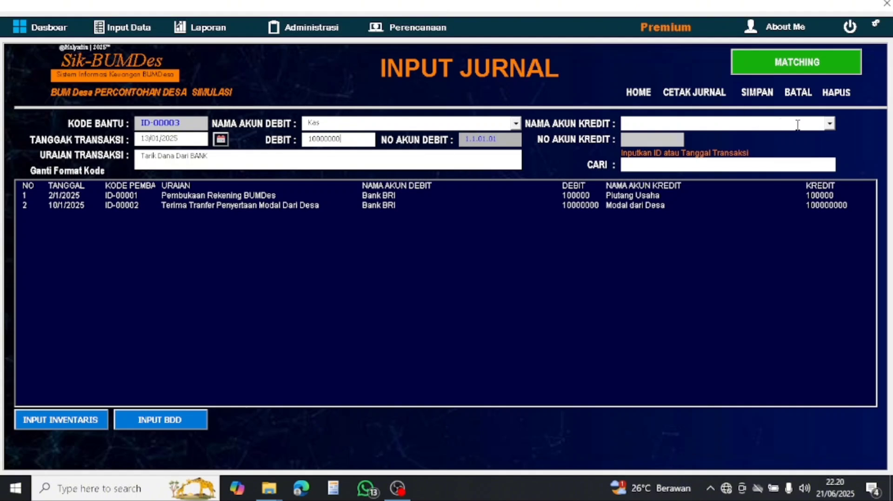
- Set the third entry's credit account to Bank BRI and save the cash withdrawal entry
left_click(829, 126)
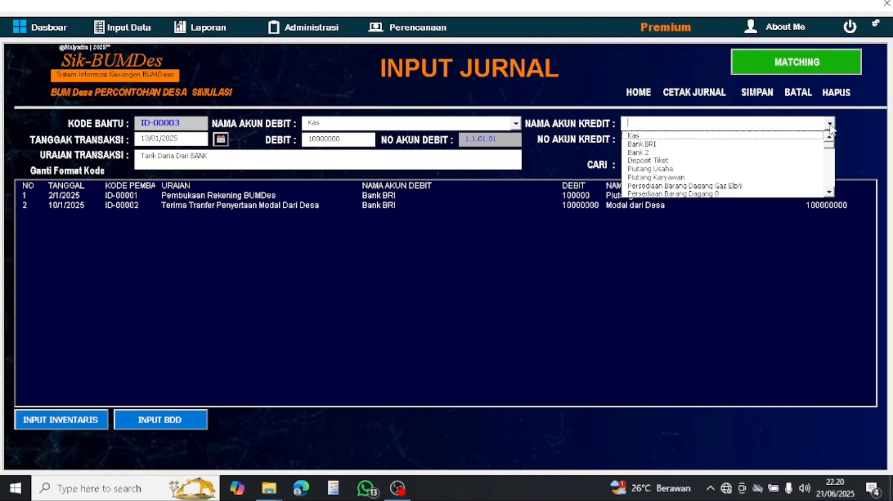
left_click(651, 144)
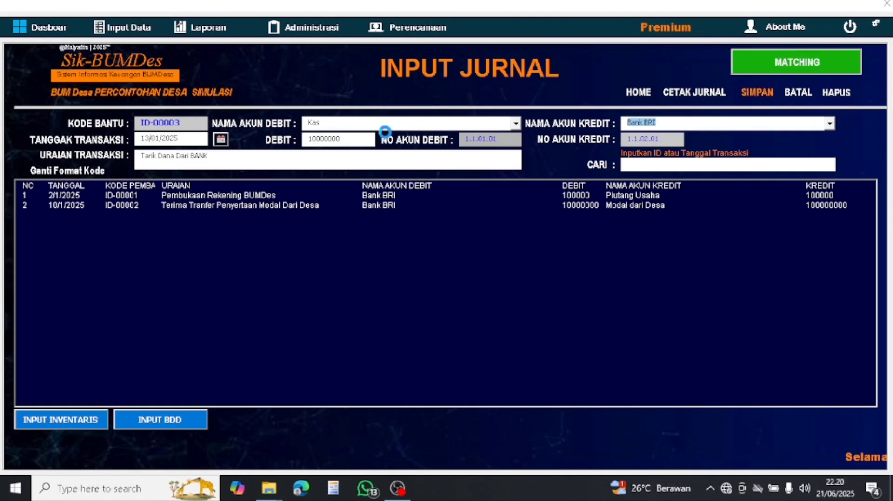
left_click(499, 286)
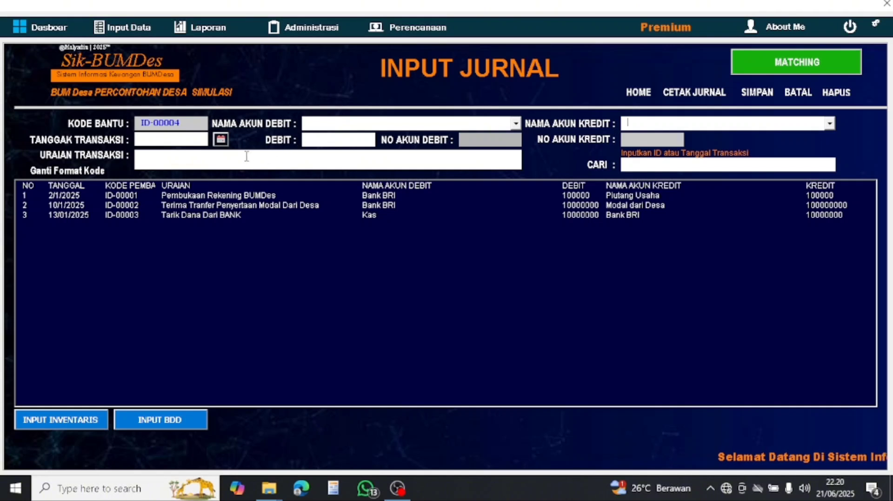
- View the prepaid expense (BDD) and inventory input forms, closing each without entering data
left_click(176, 142)
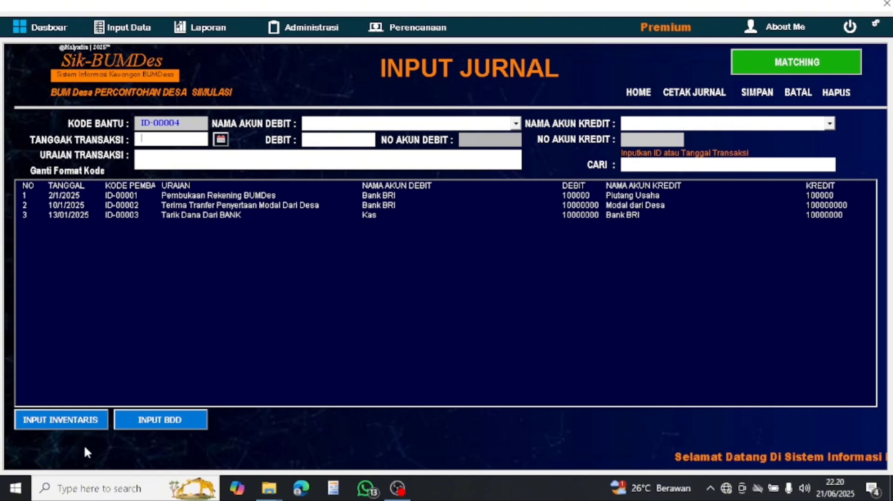
left_click(139, 421)
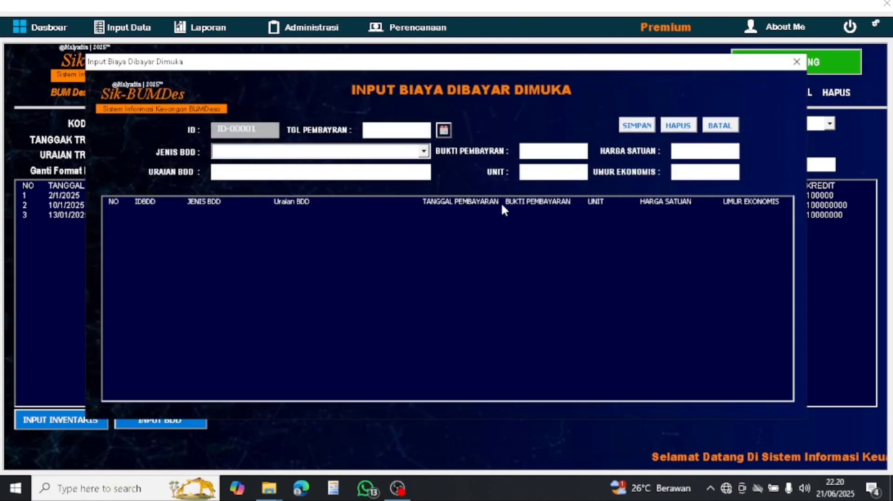
left_click(496, 213)
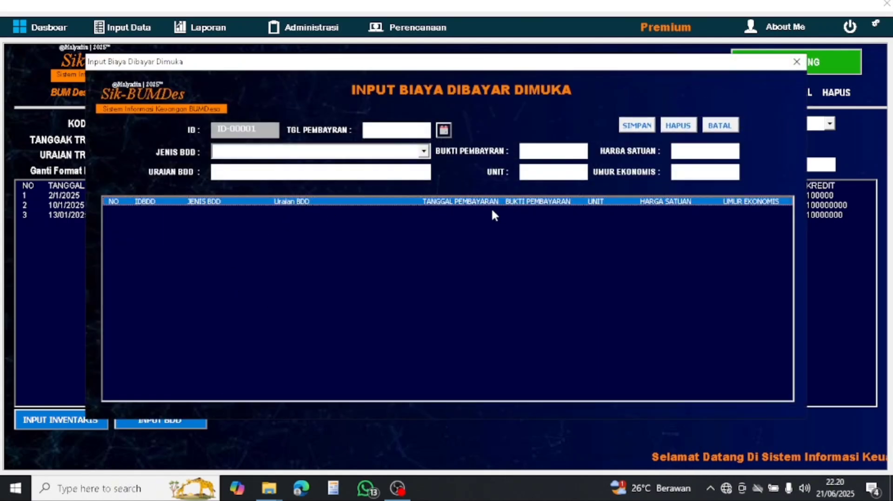
left_click(797, 62)
left_click(45, 423)
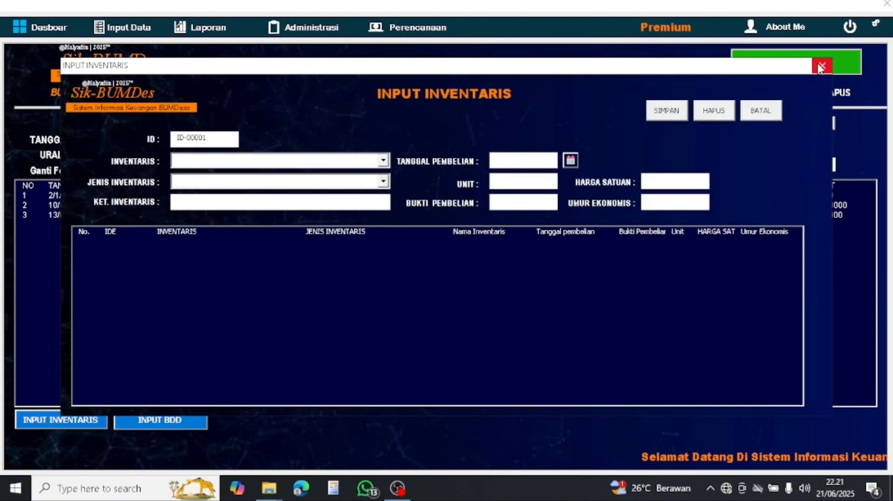
left_click(821, 66)
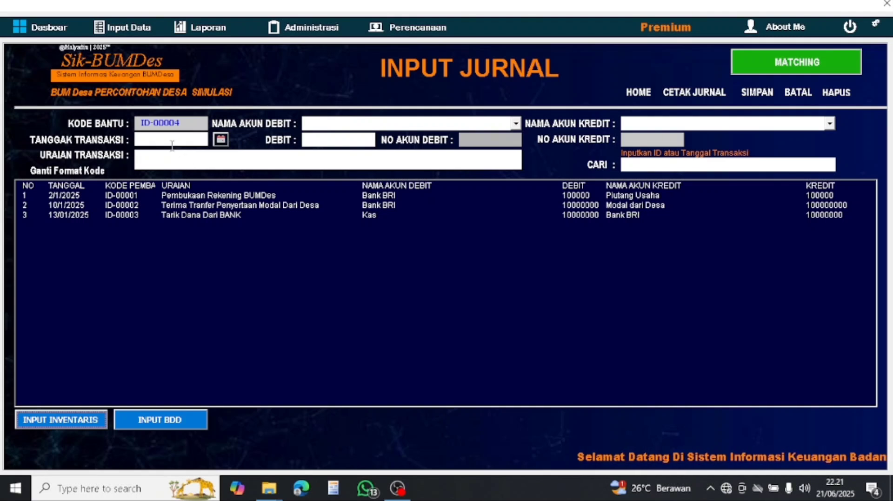
- Date the fourth journal entry 13/01/2025 and enter "Bayar Sewa Ruko" as its transaction description
left_click(220, 140)
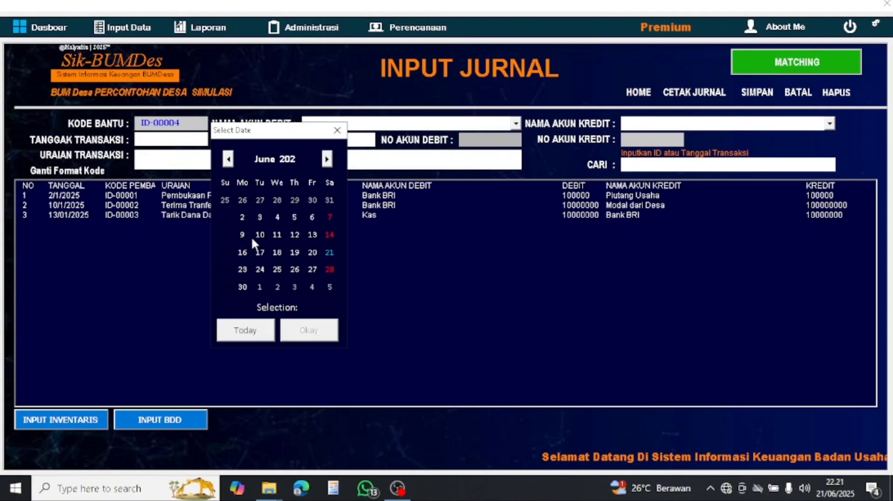
left_click(228, 159)
double_click(227, 159)
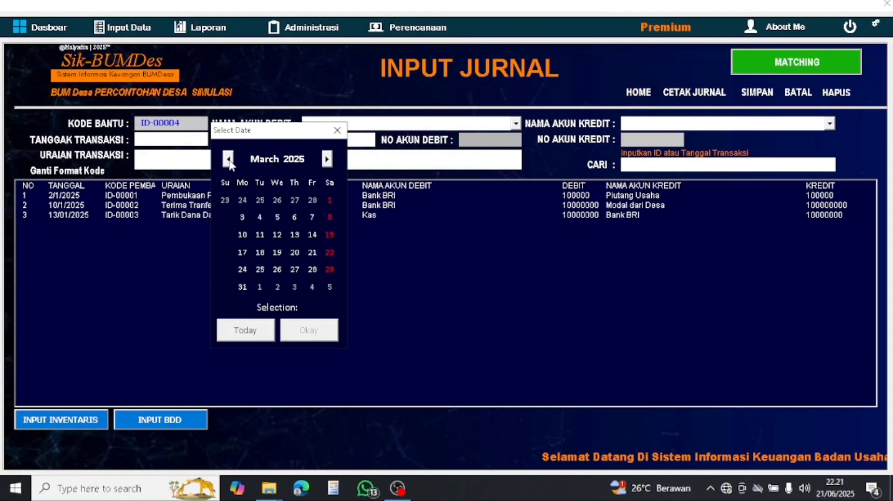
left_click(228, 159)
left_click(228, 159)
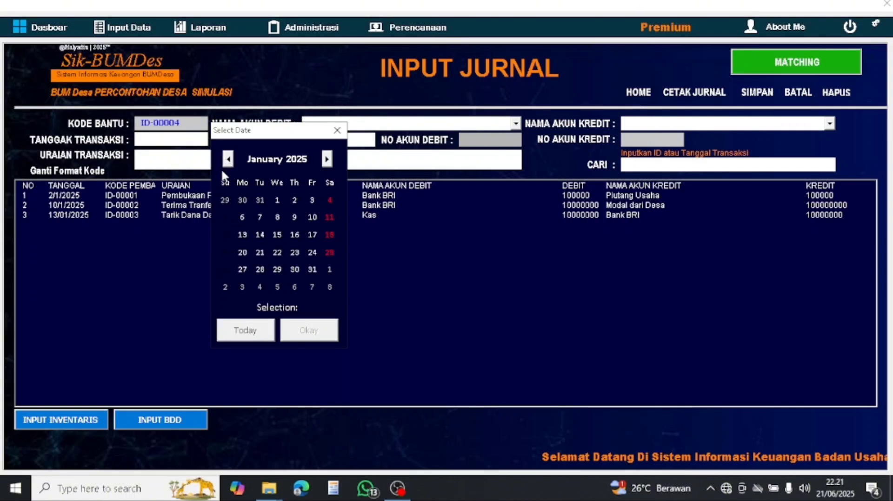
left_click(240, 235)
left_click(309, 330)
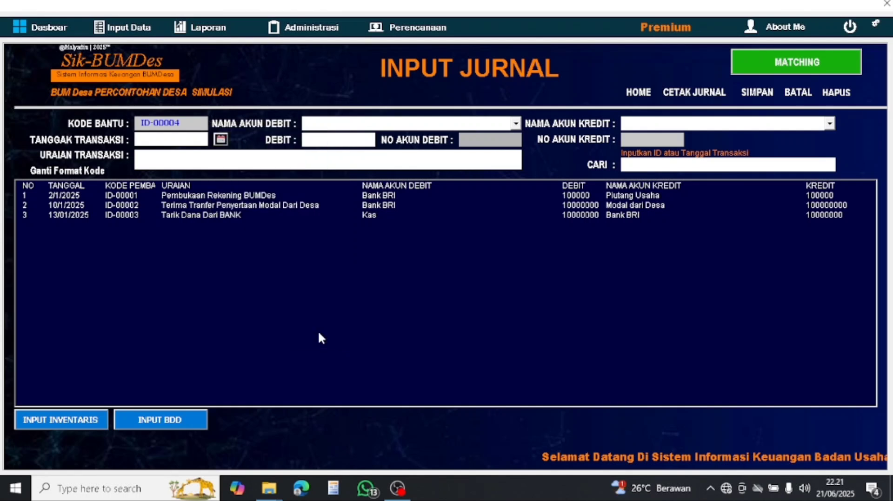
left_click(161, 161)
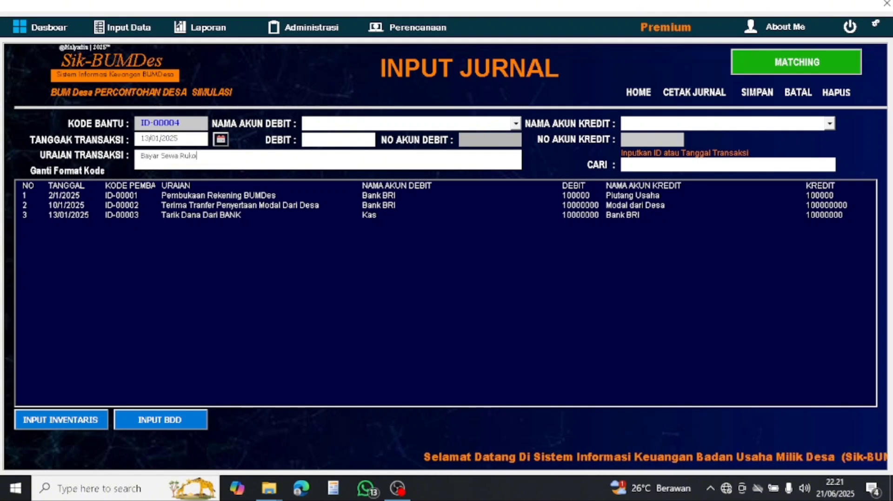
- Choose Sewa di bayar dimuka as the fourth entry's debit account and set the debit amount to 5000000
left_click(516, 124)
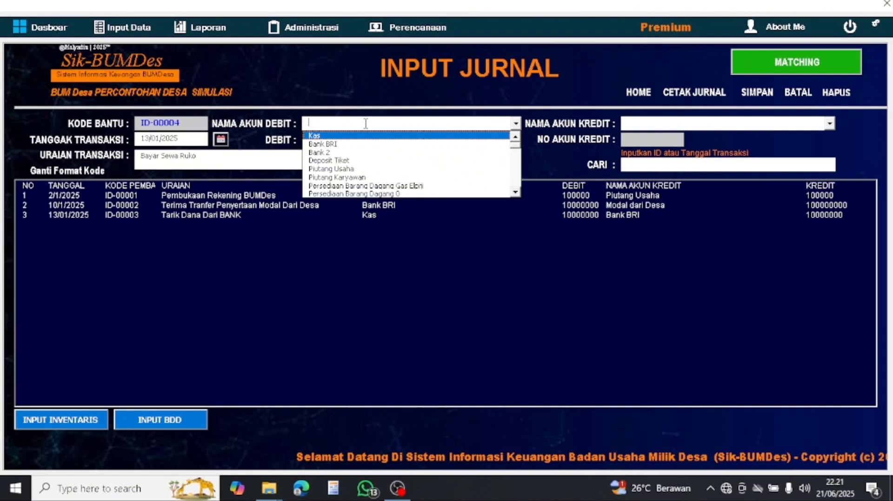
type("Sewa di bayar dimuka")
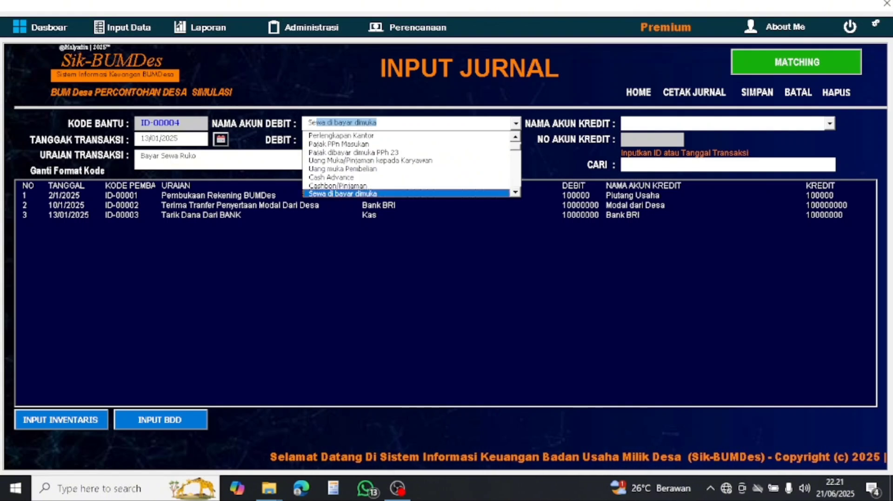
left_click(379, 193)
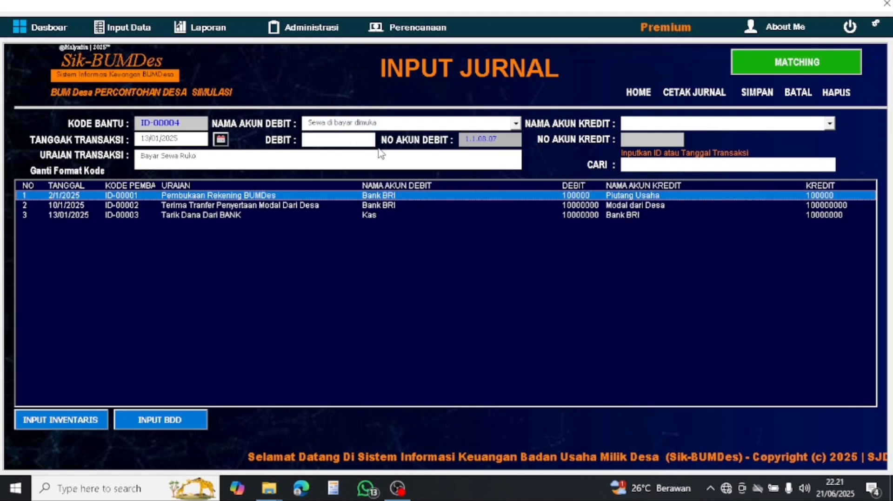
left_click(333, 135)
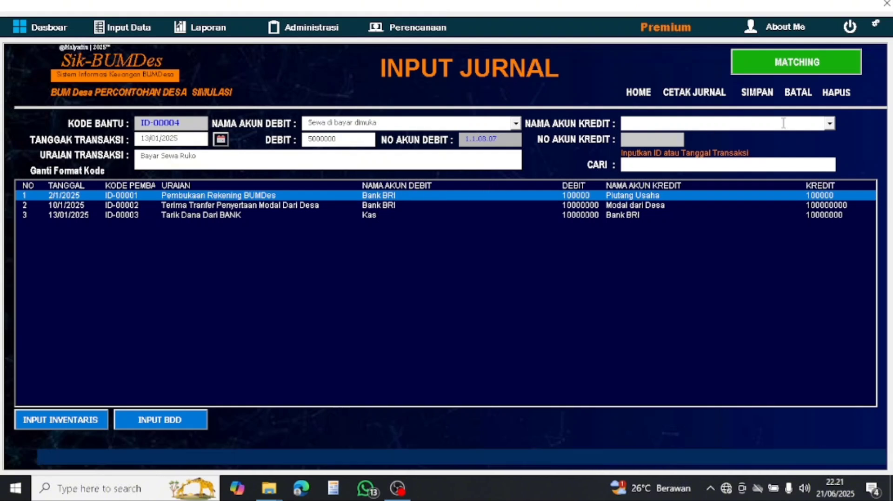
- Set the fourth entry's credit account to Kas and save the shop rent payment entry
left_click(830, 124)
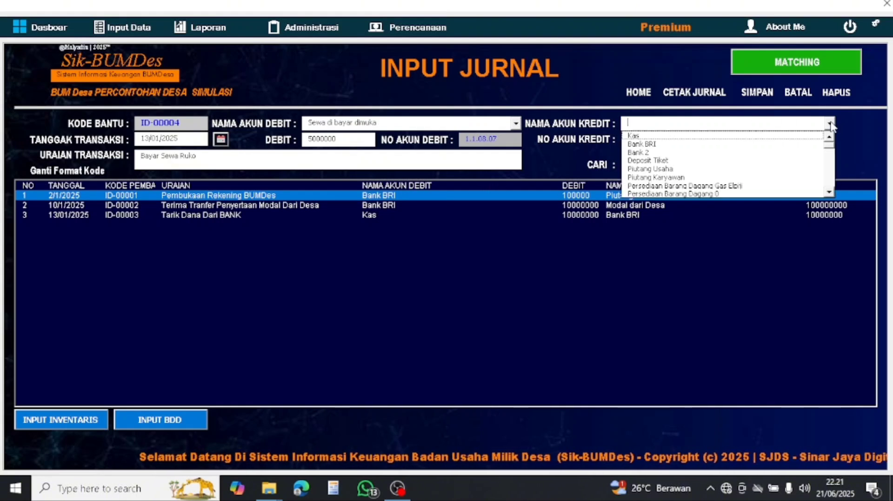
left_click(668, 136)
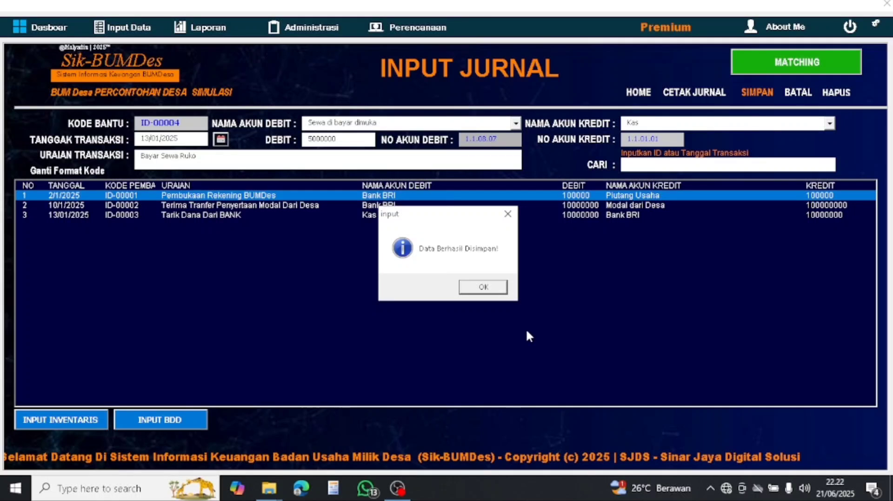
left_click(504, 284)
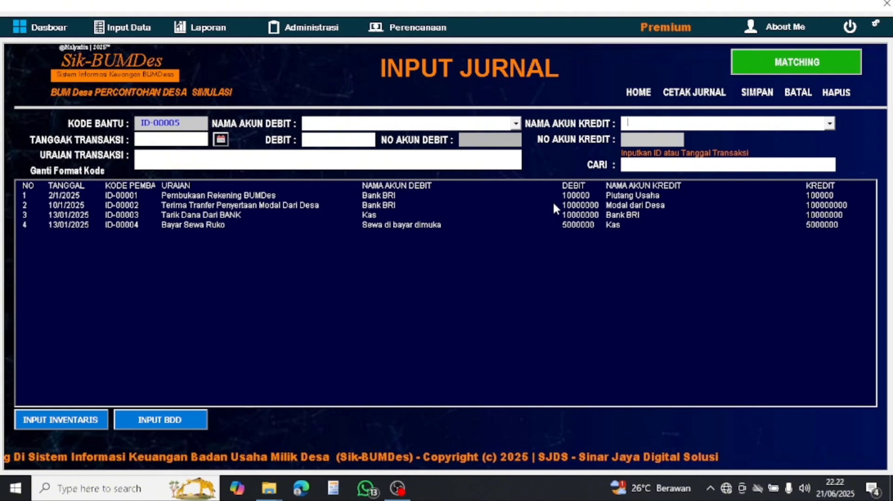
- Date the fifth journal entry 13/01/2025 and enter "Beli ATK Kantor" as its transaction description
left_click(222, 142)
left_click(227, 158)
left_click(228, 159)
left_click(228, 158)
left_click(228, 159)
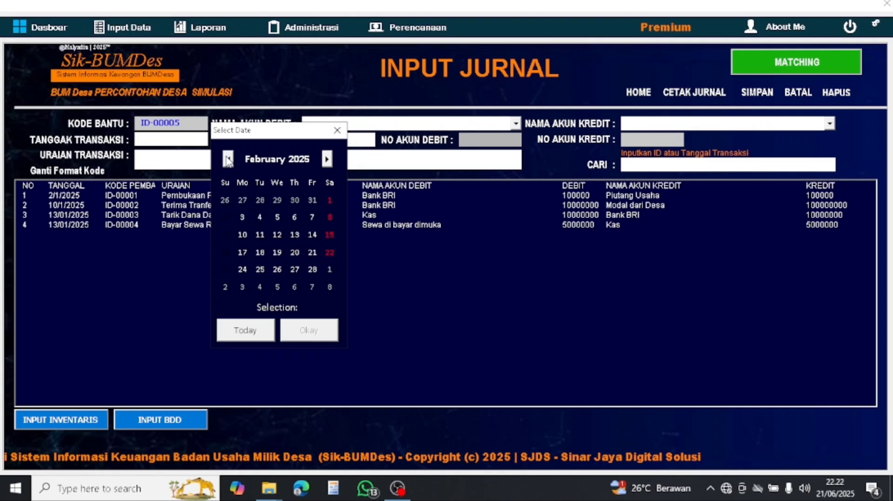
left_click(228, 159)
left_click(242, 236)
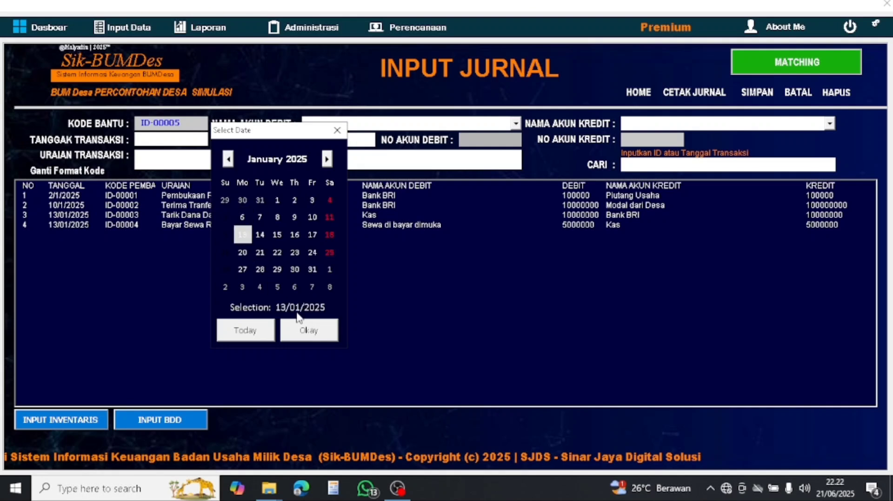
left_click(311, 330)
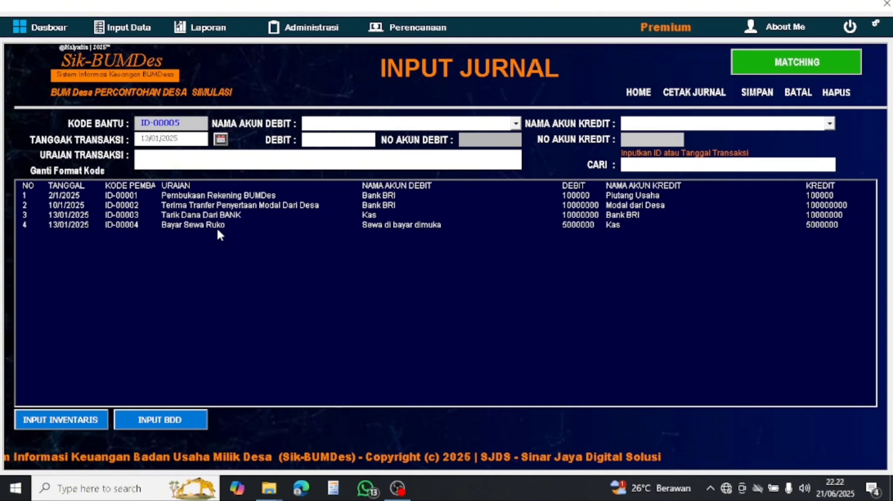
left_click(166, 158)
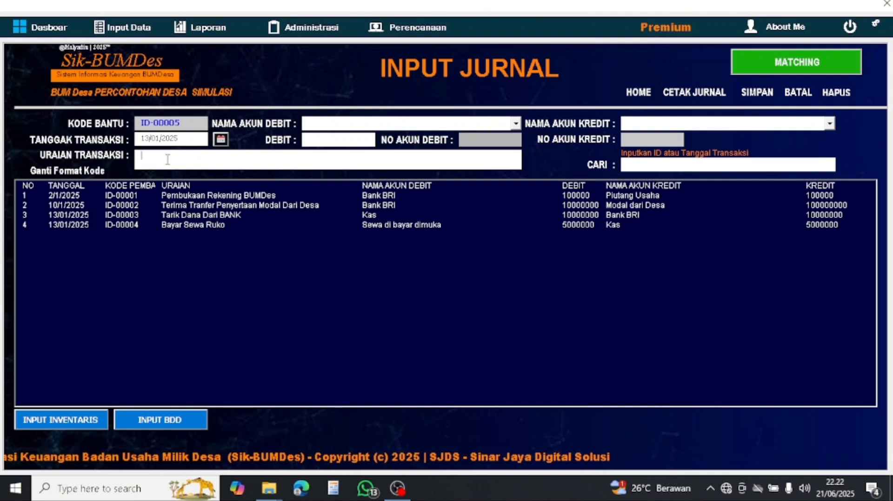
type("Beli AT")
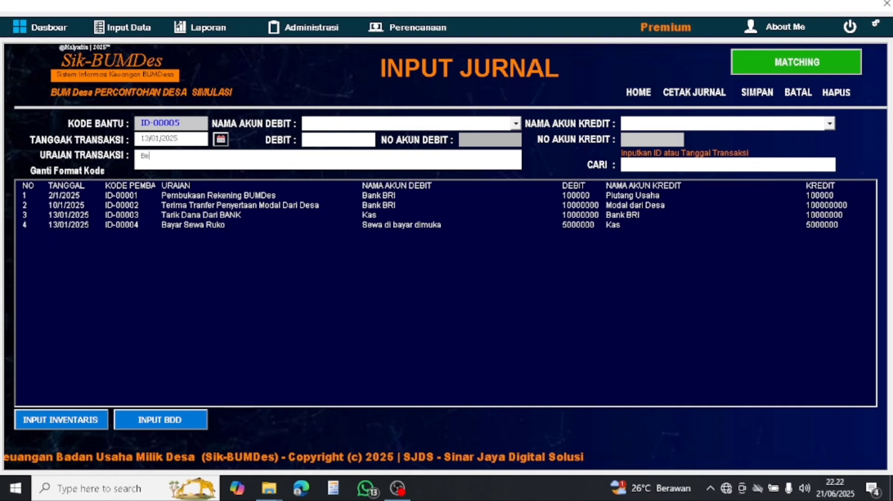
type("K Kantor")
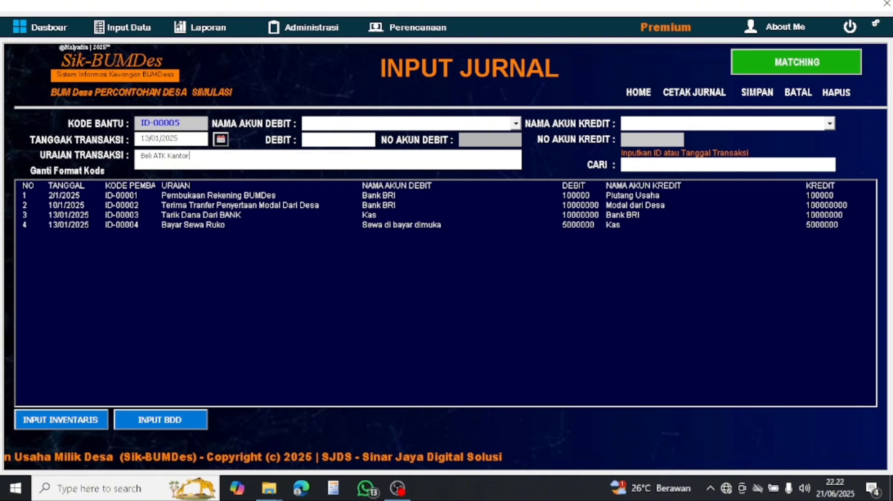
- Choose Biaya ATK dan Fotocopy Gas Elpiji as the fifth entry's debit account and set the debit amount to 500000
left_click(515, 123)
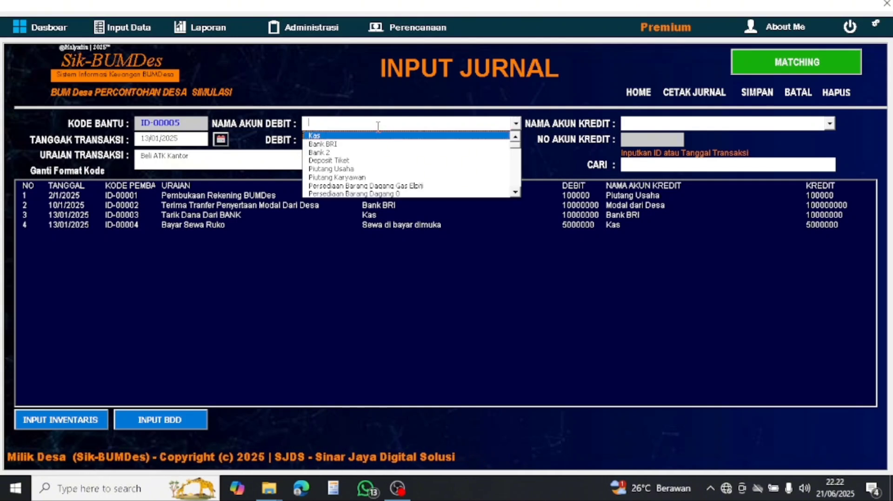
scroll(378, 134, "down", 3)
left_click(516, 189)
left_click(516, 190)
left_click(516, 190)
left_click(516, 189)
left_click(516, 190)
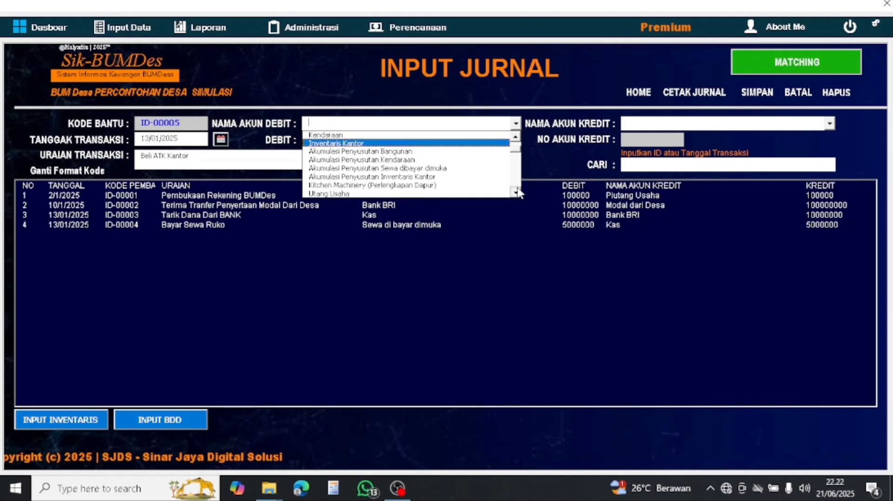
left_click(516, 190)
left_click(516, 191)
left_click(516, 191)
left_click(516, 191)
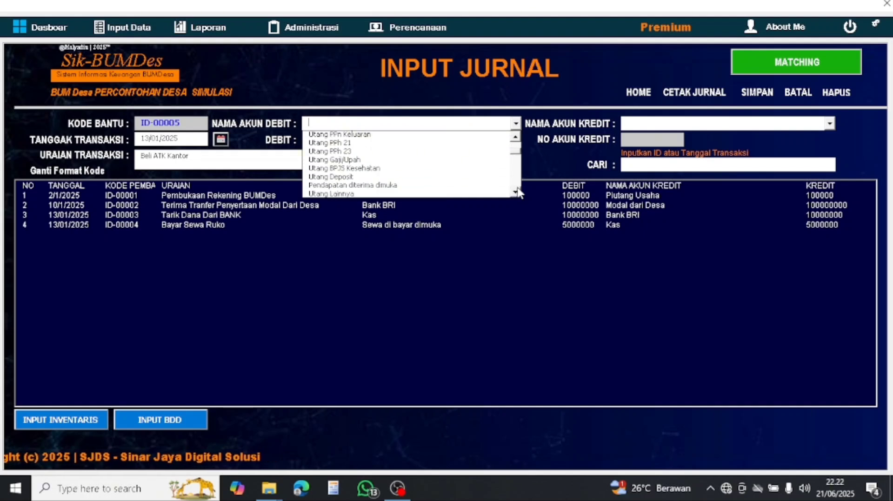
left_click(515, 192)
left_click(515, 191)
left_click(515, 191)
left_click(515, 192)
left_click(516, 191)
left_click(515, 192)
left_click(515, 191)
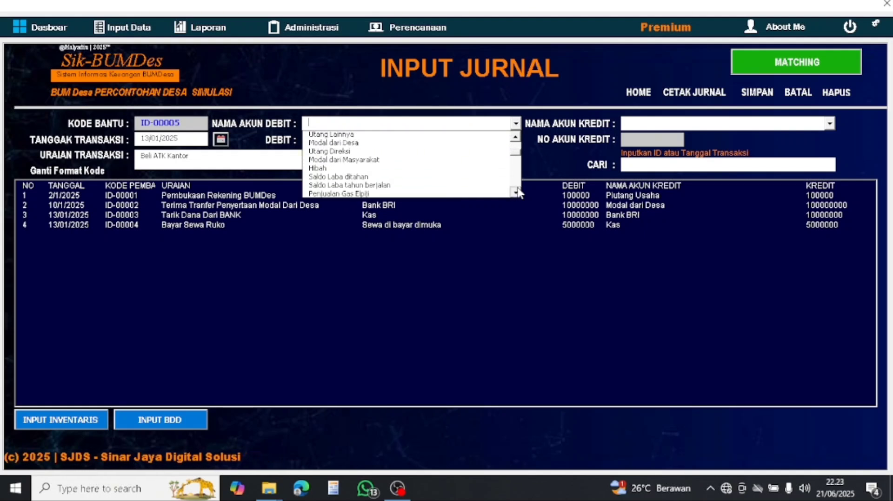
left_click(515, 191)
left_click(515, 191)
left_click(515, 192)
left_click(515, 191)
left_click(516, 192)
left_click(515, 191)
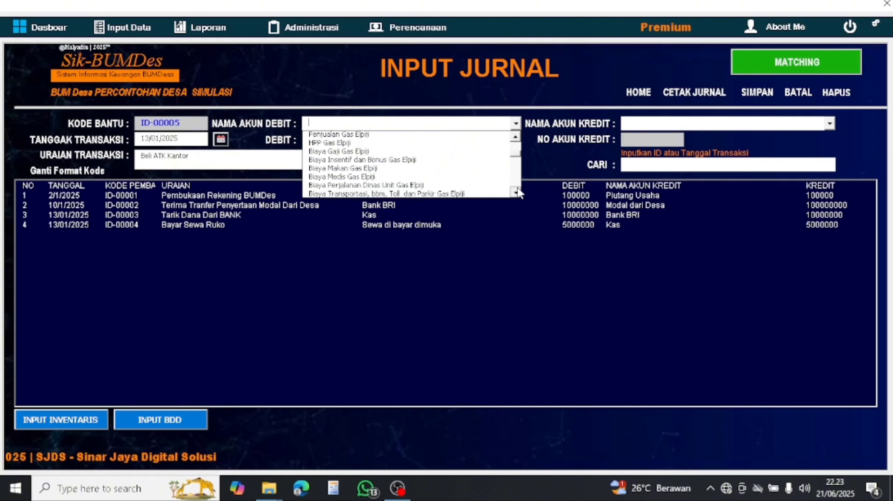
left_click(515, 192)
left_click(515, 191)
left_click(515, 192)
left_click(515, 191)
left_click(515, 191)
left_click(515, 191)
left_click(515, 192)
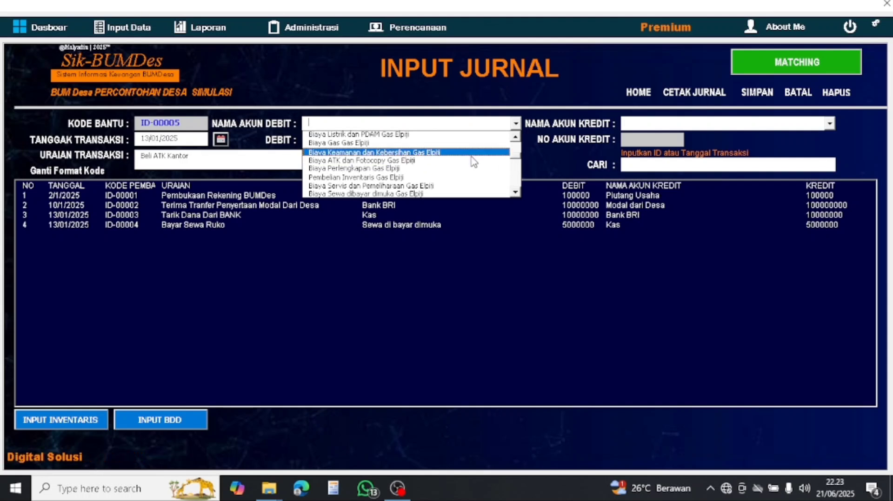
left_click(361, 161)
left_click(341, 140)
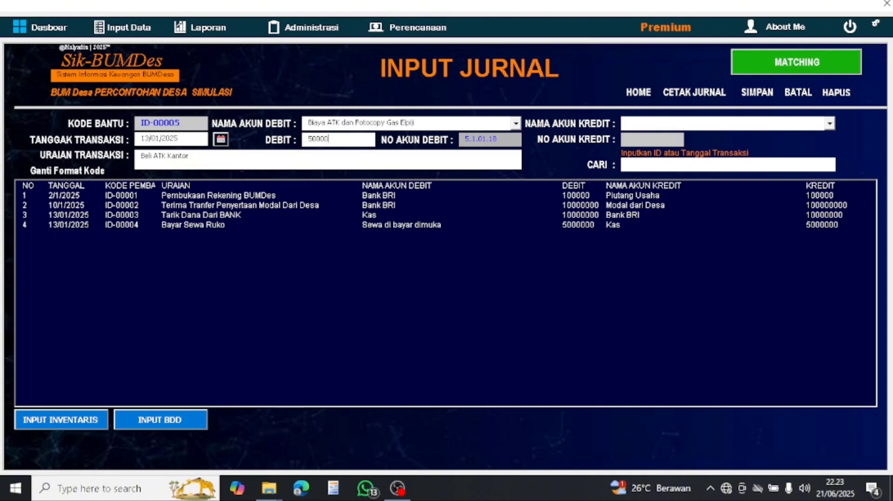
type("0")
- Set the fifth entry's credit account to Kas and save the office supplies purchase entry
left_click(829, 123)
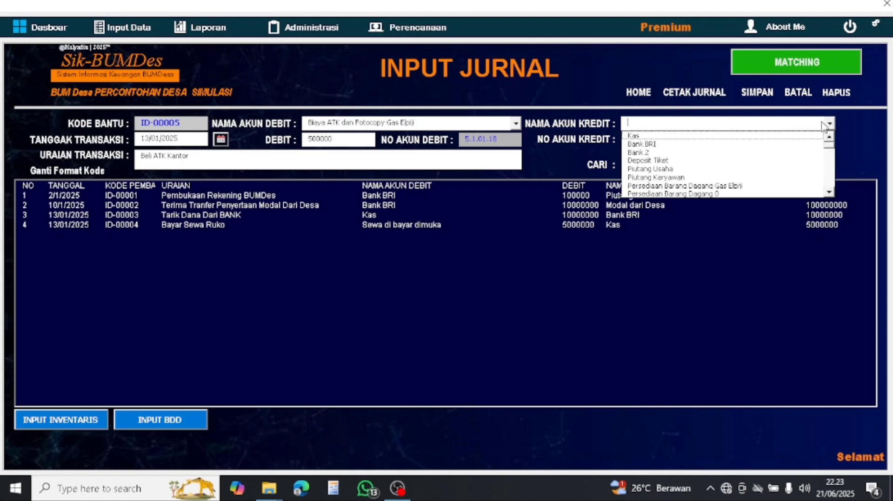
left_click(638, 136)
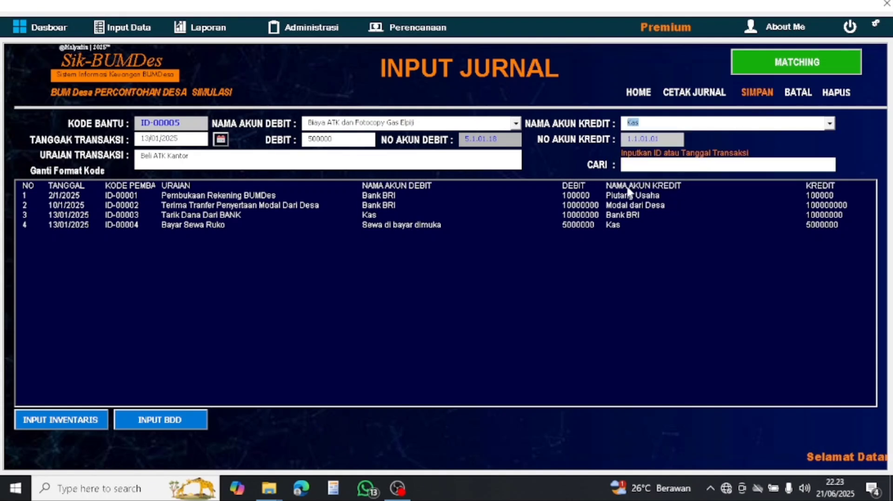
left_click(482, 288)
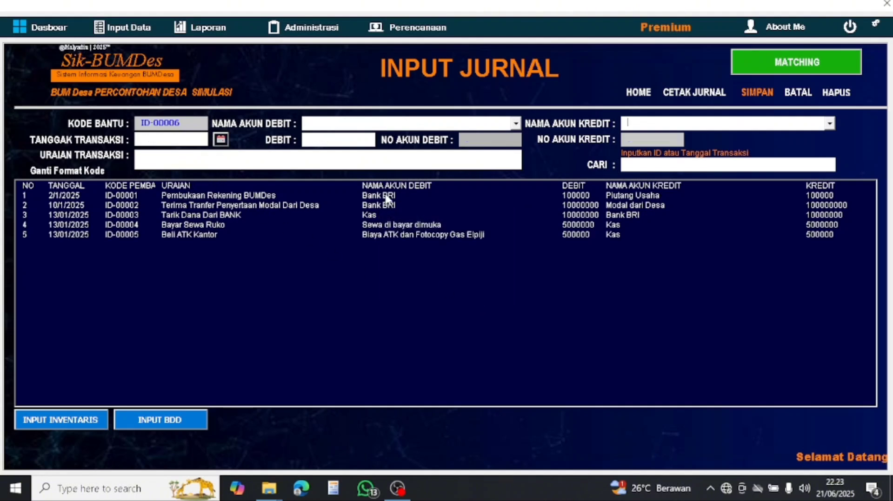
- Date the sixth journal entry 13/01/2025 and enter "Bayar Hutang Ke Kades" as its transaction description
left_click(221, 139)
left_click(227, 159)
left_click(227, 159)
left_click(227, 159)
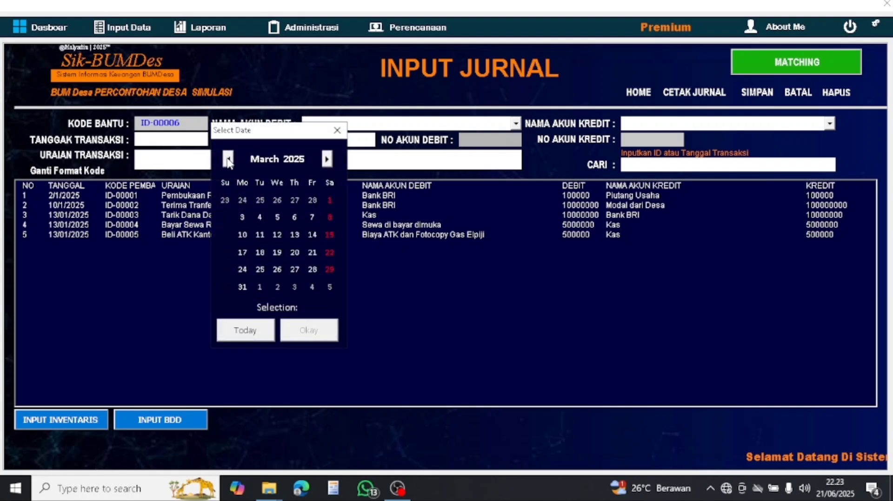
left_click(228, 159)
left_click(227, 159)
left_click(242, 234)
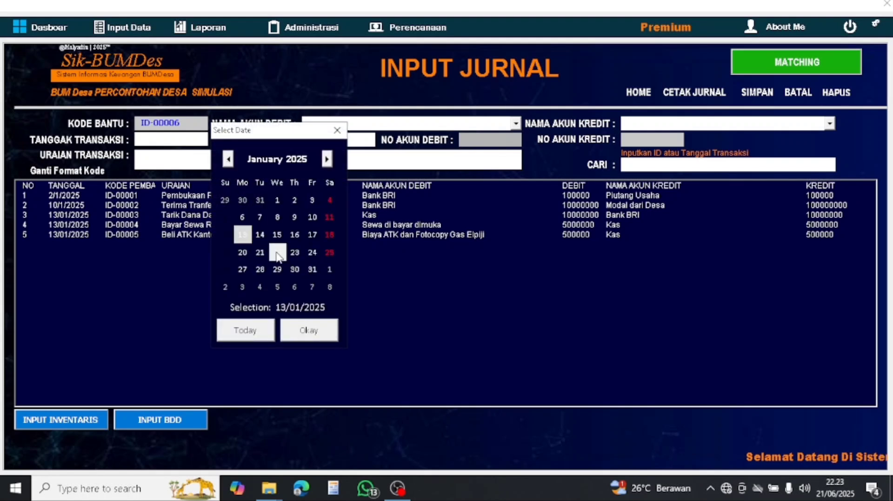
left_click(313, 331)
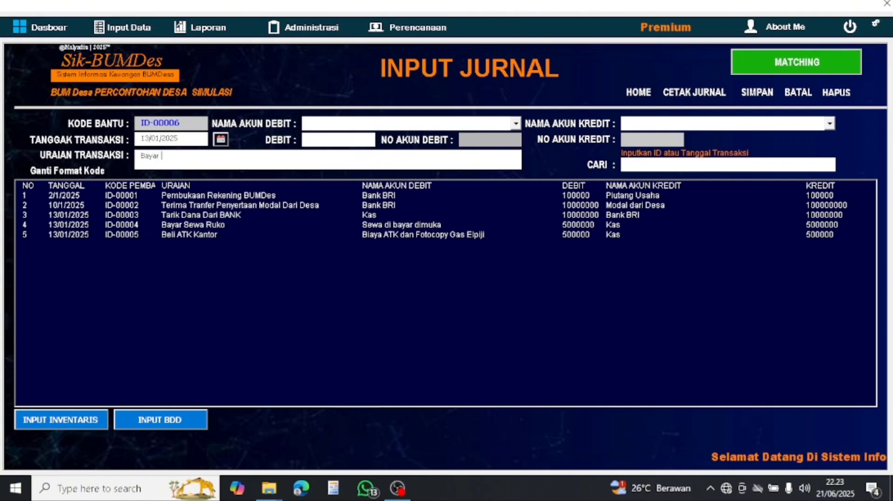
type("Bayar Hutang Ke Kades")
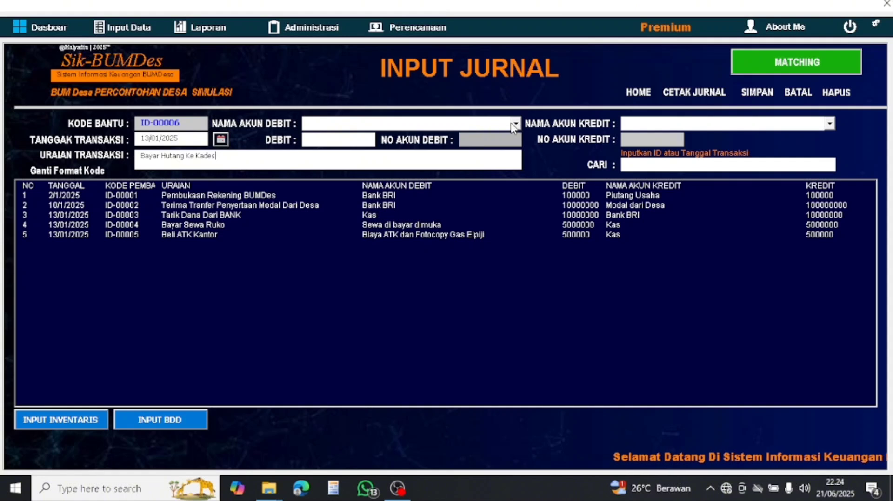
- Choose Piutang Usaha as the sixth entry's debit account and set the debit amount to 100000
left_click(476, 122)
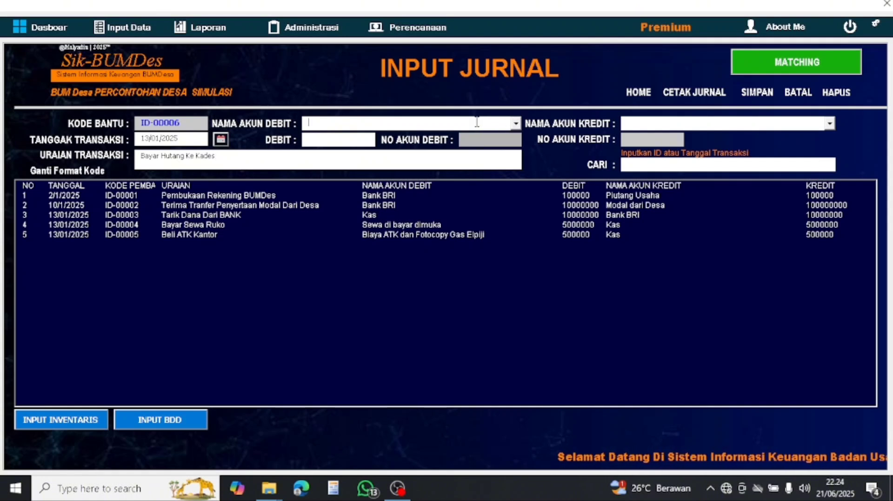
type("Piutang Usaha")
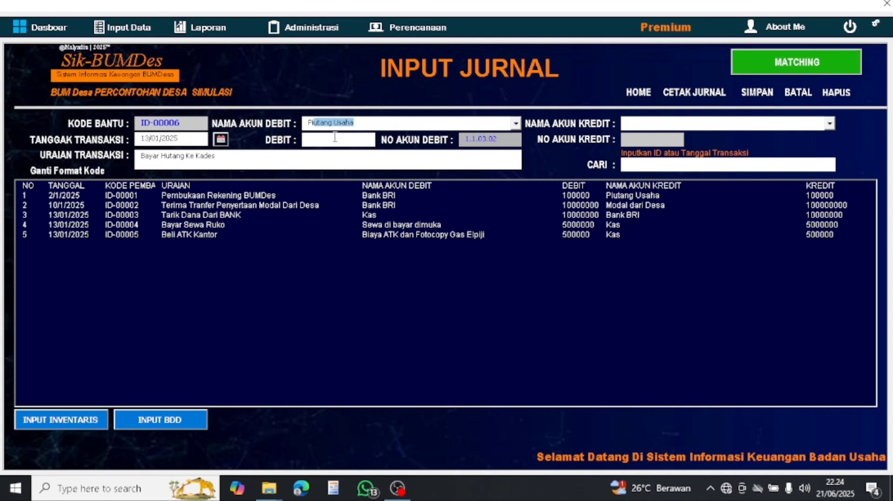
left_click(339, 140)
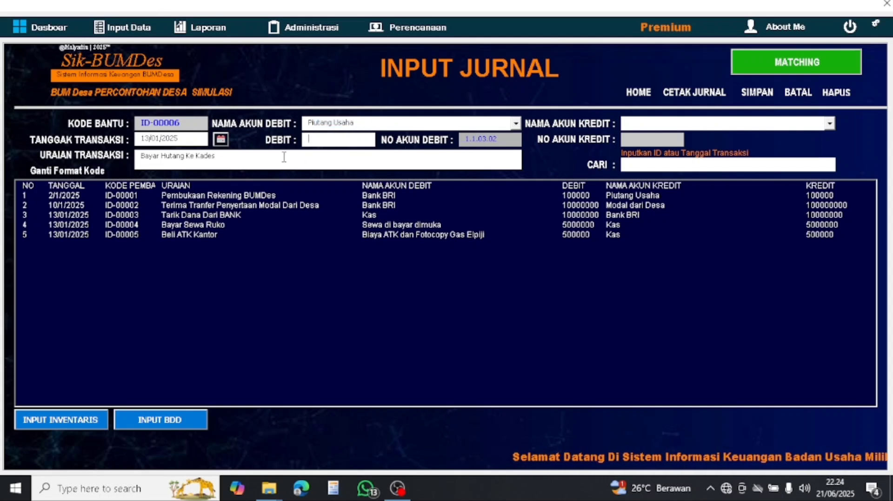
type("100000")
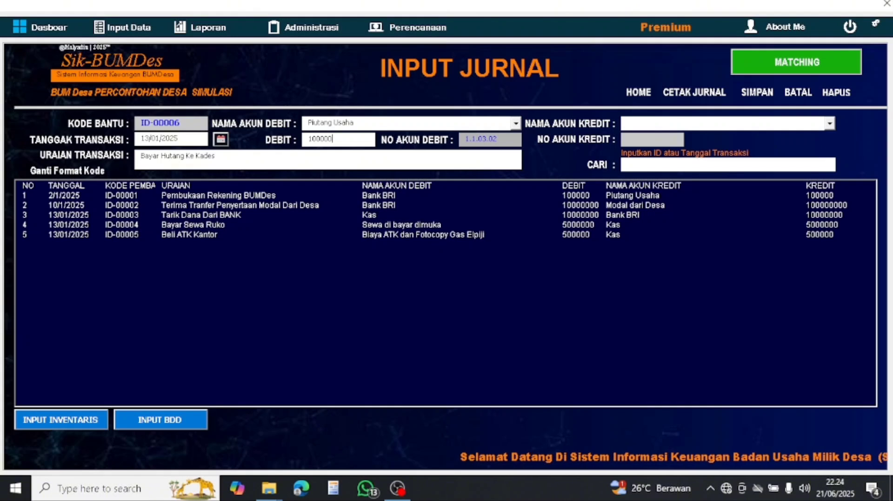
- Set the sixth entry's credit account to Kas and save the debt repayment entry
left_click(830, 124)
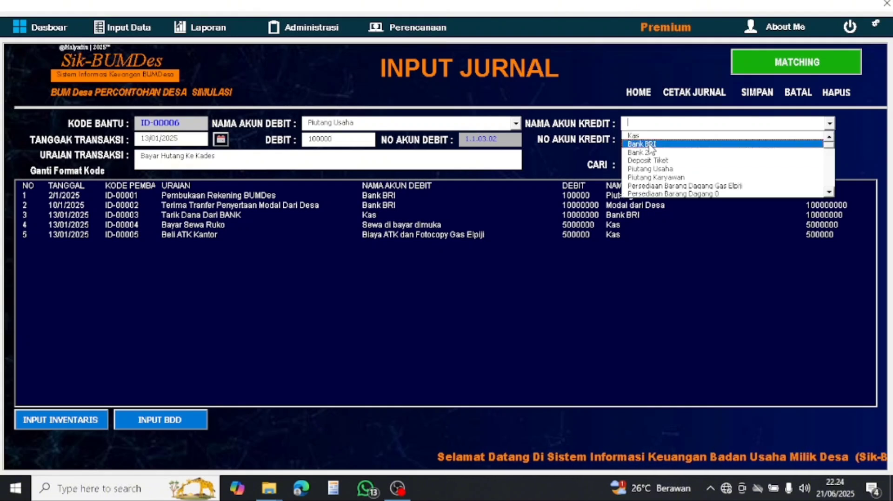
left_click(635, 143)
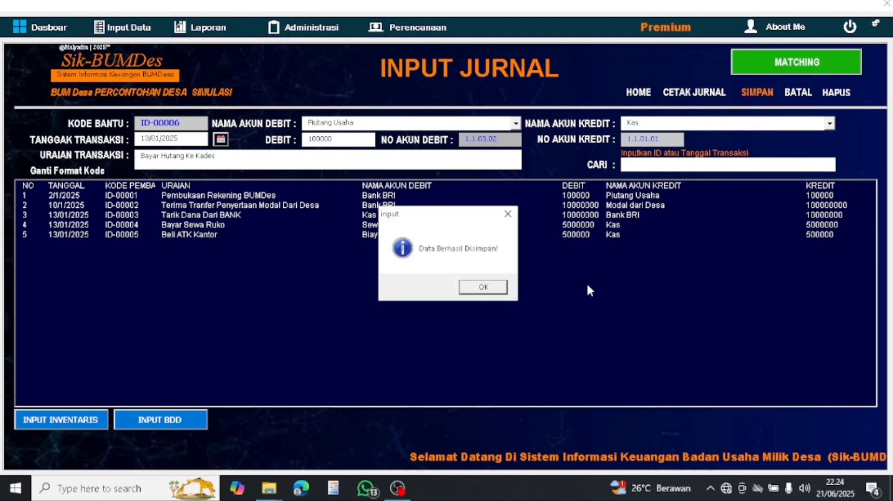
left_click(481, 287)
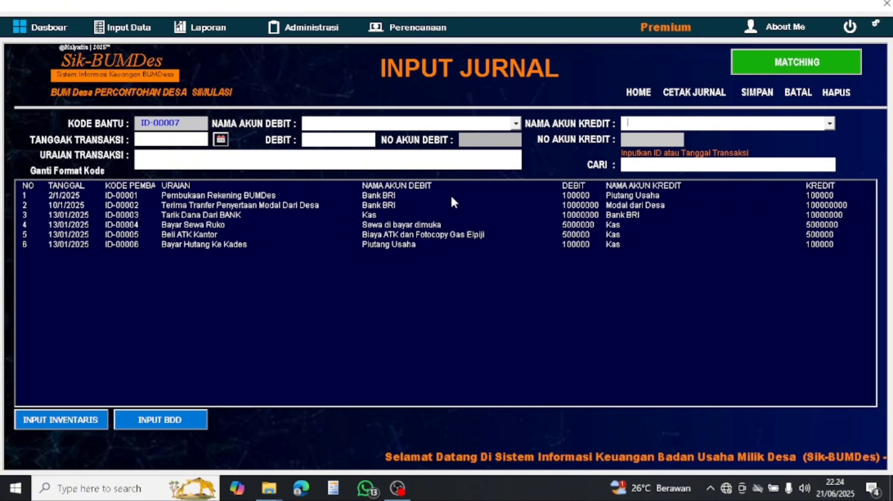
left_click(200, 27)
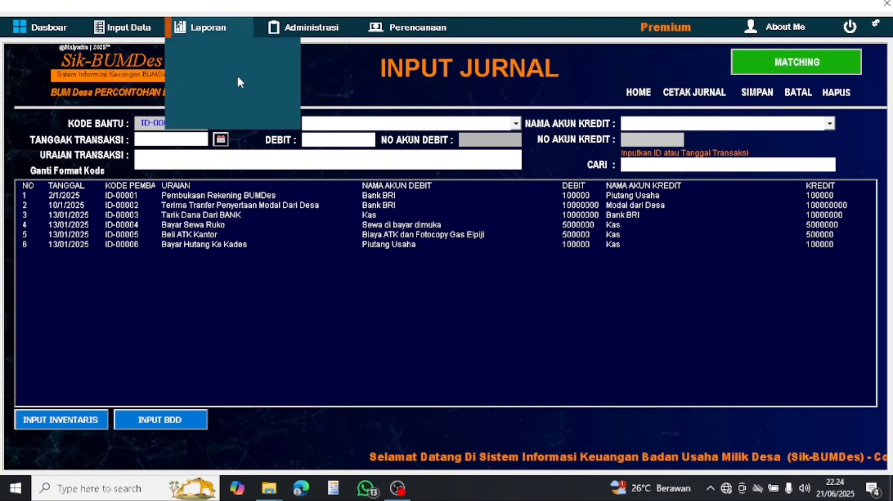
left_click(346, 21)
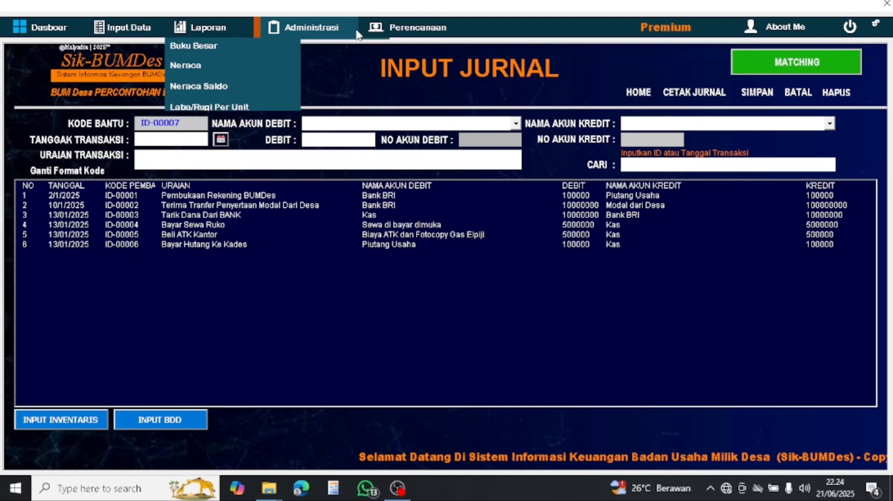
left_click(426, 28)
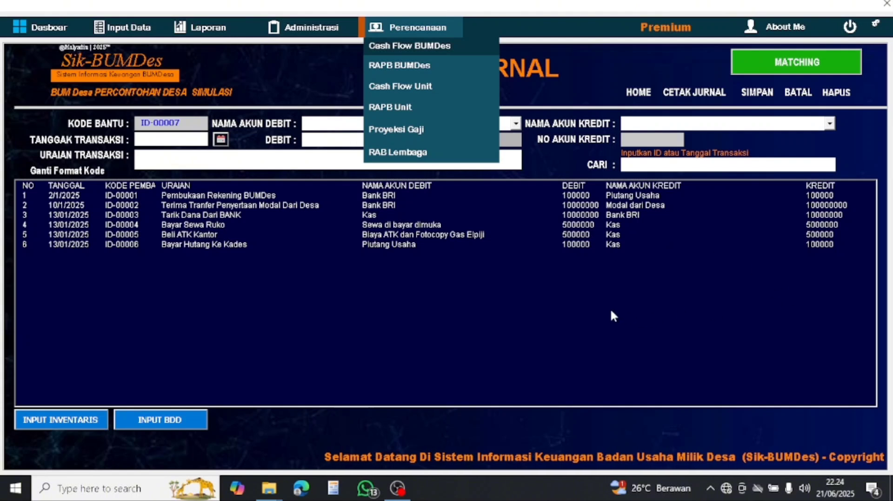
left_click(504, 282)
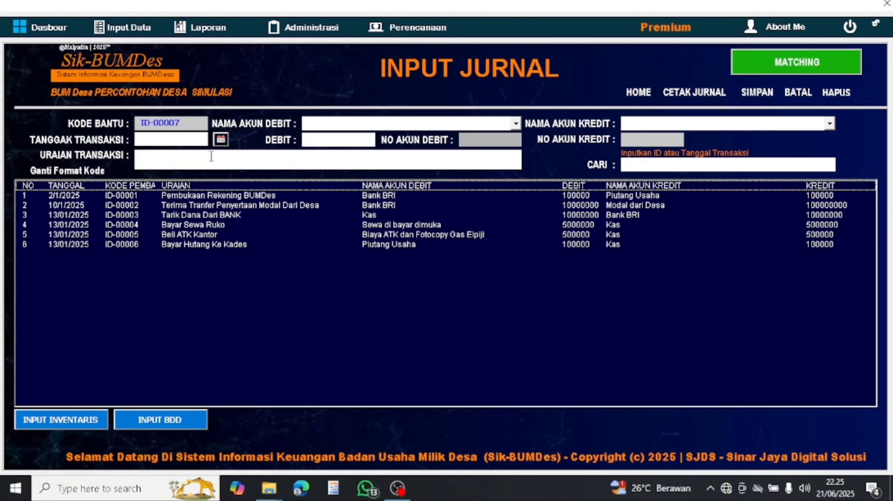
- Set the seventh journal entry's transaction date to 13/01/2025
left_click(221, 140)
left_click(227, 159)
left_click(228, 159)
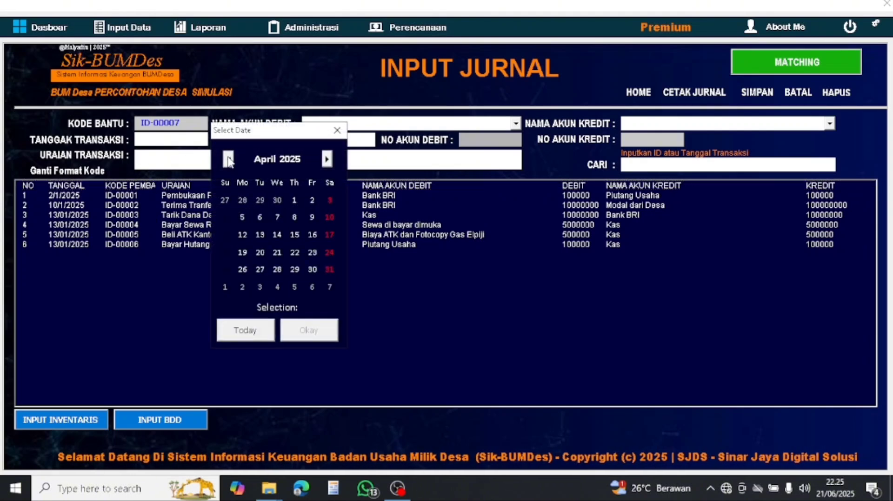
left_click(228, 159)
left_click(227, 159)
left_click(228, 159)
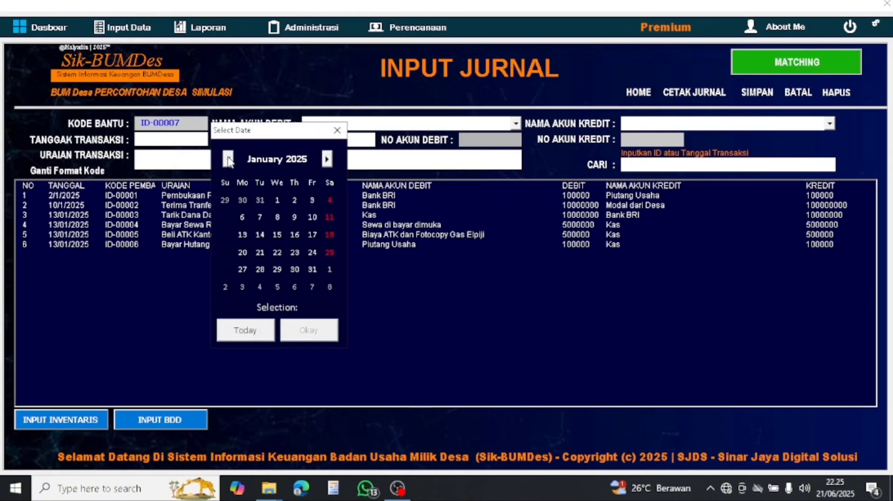
left_click(243, 234)
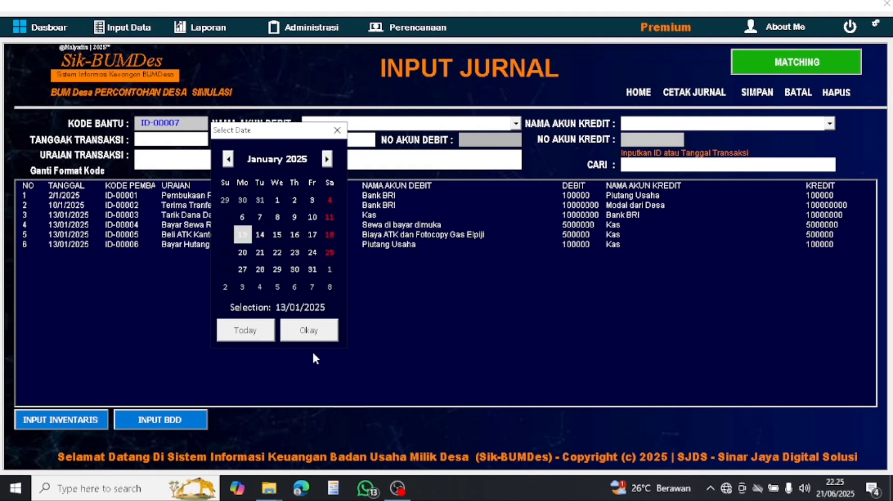
left_click(309, 332)
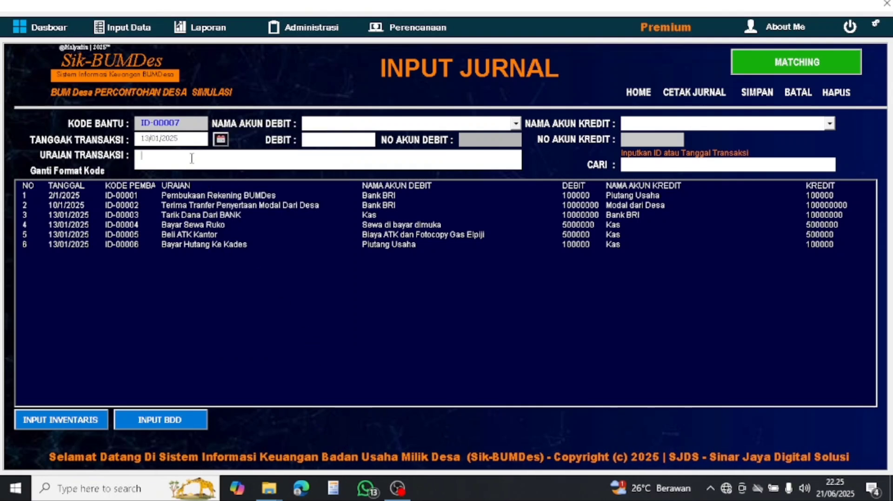
- Enter "Beli Meja 2 Bh" as the seventh journal entry's transaction description
type("B")
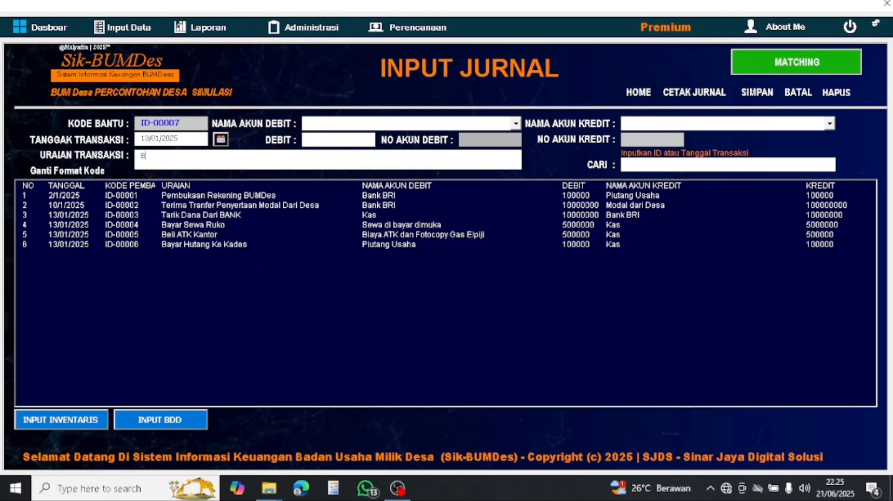
type("eli M")
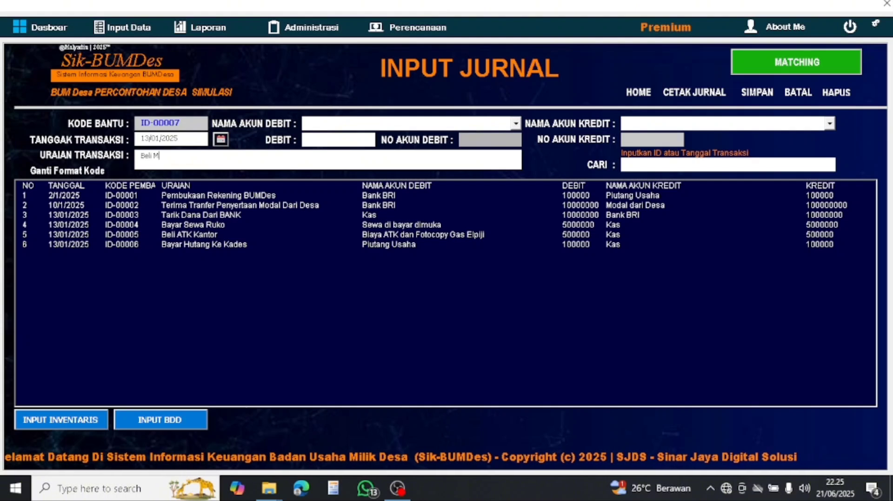
type("eja 2 ")
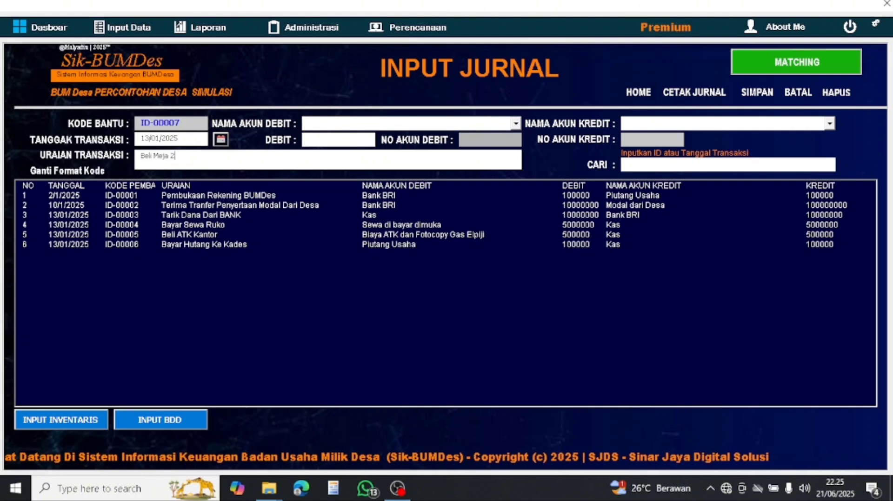
type("Bh")
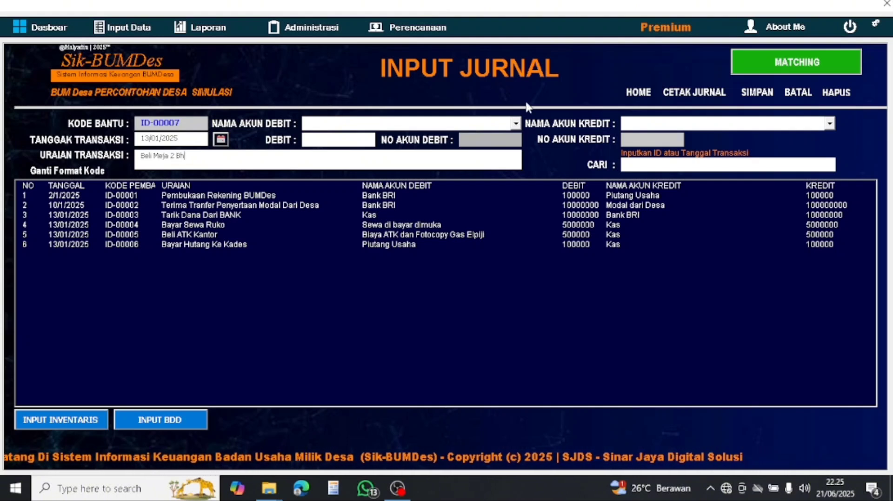
left_click(474, 124)
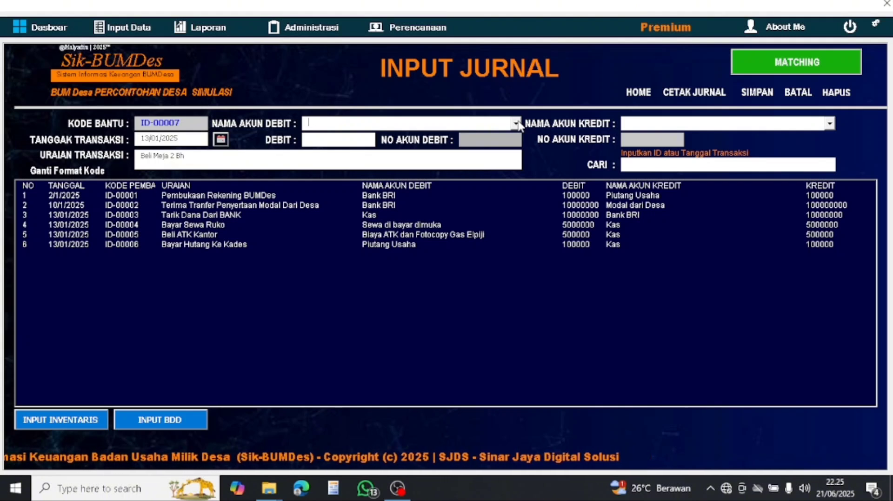
type("As")
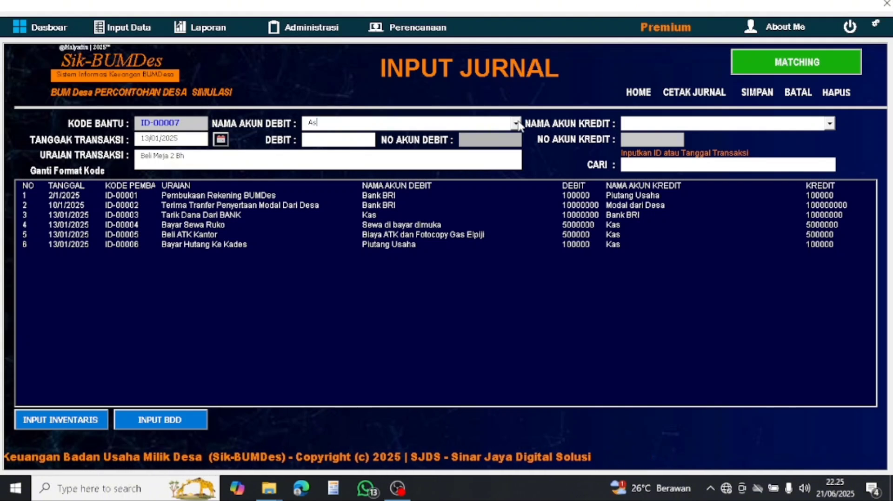
key("BackSpace")
key("BackSpace")
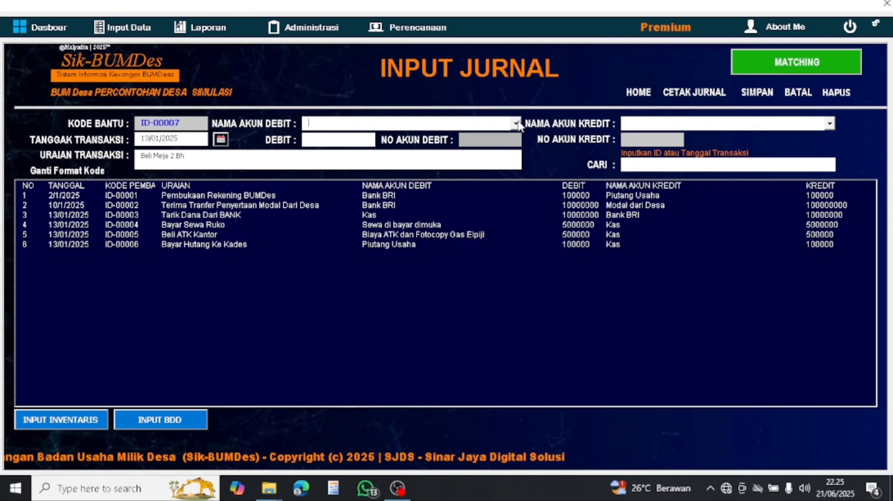
- Choose Biaya Perlengkapan Gas Elpiji as the seventh entry's debit account
left_click(515, 124)
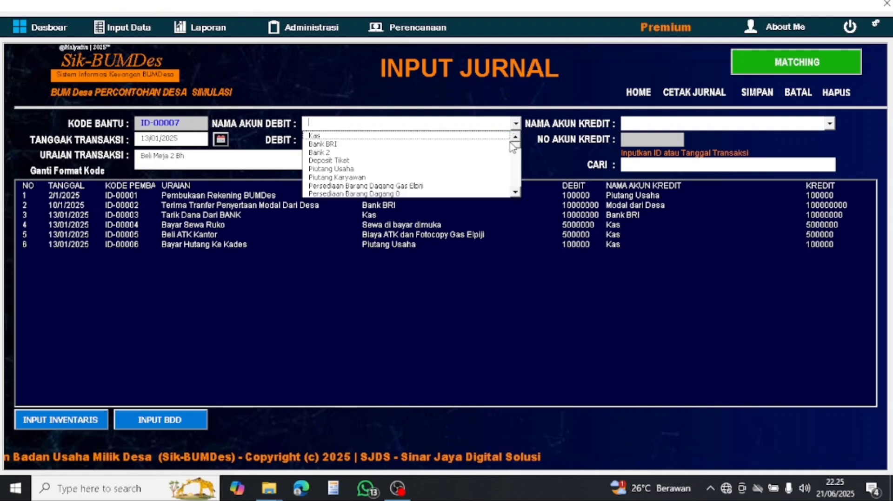
left_click(519, 191)
left_click(519, 191)
left_click(519, 191)
left_click(518, 191)
left_click(519, 191)
left_click(519, 192)
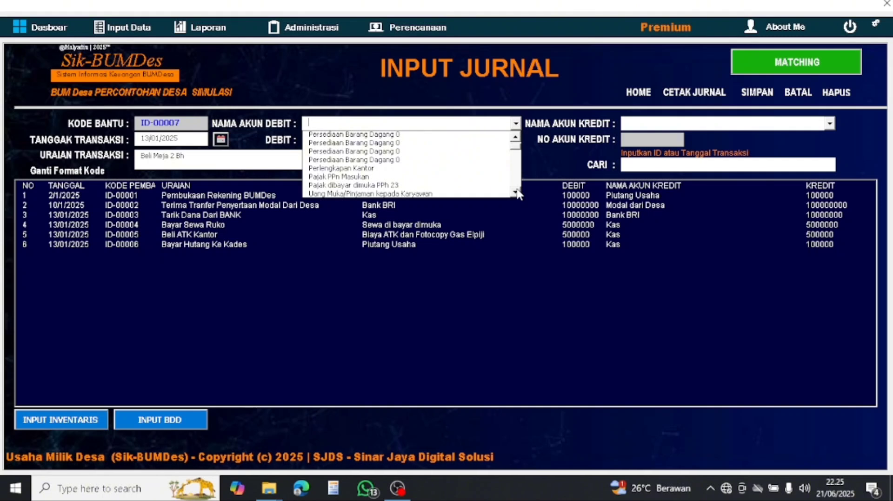
left_click(519, 191)
left_click(519, 192)
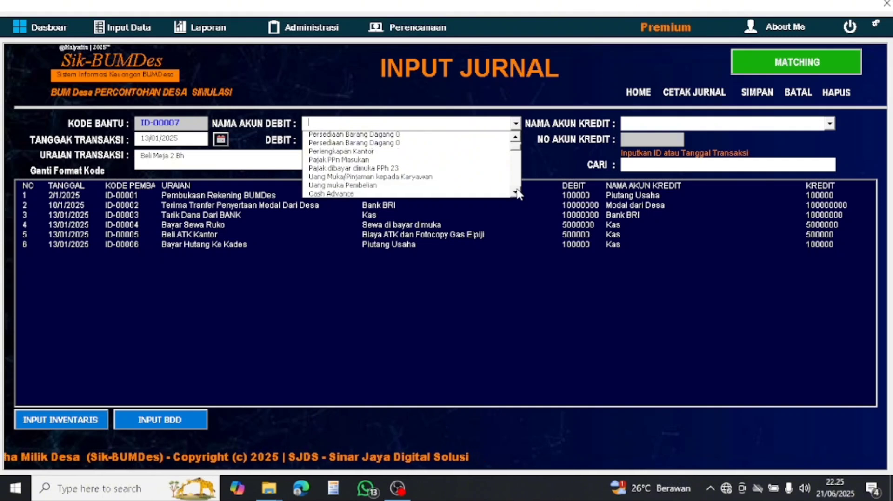
left_click(519, 191)
left_click(519, 192)
left_click(519, 191)
left_click(519, 192)
left_click(519, 192)
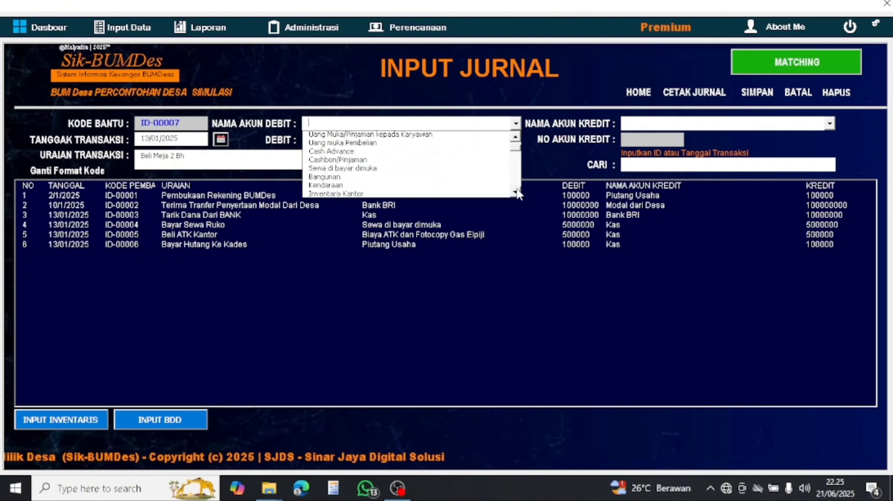
left_click(519, 192)
left_click(518, 192)
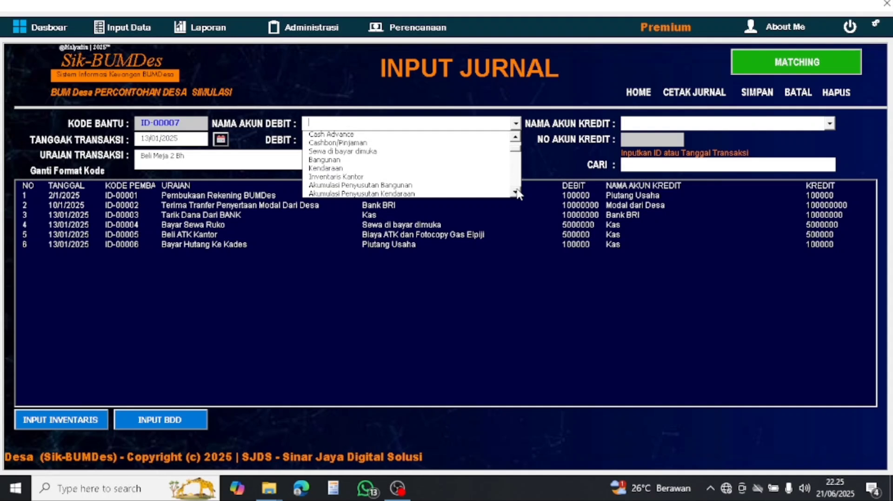
left_click(519, 192)
left_click(519, 192)
left_click(518, 191)
left_click(519, 191)
left_click(518, 192)
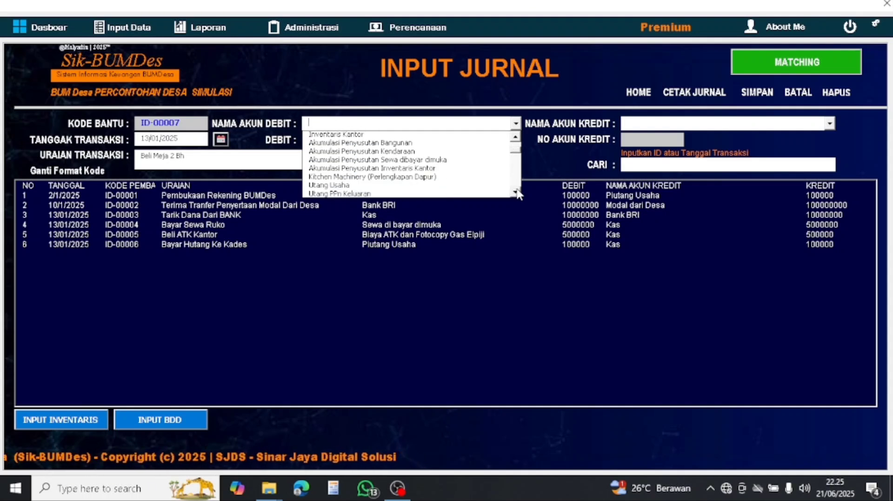
left_click(519, 191)
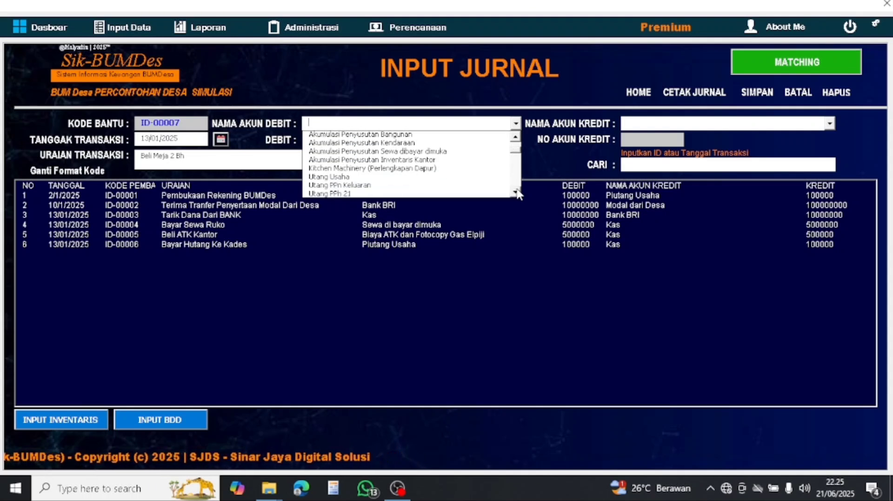
left_click(519, 192)
left_click(519, 192)
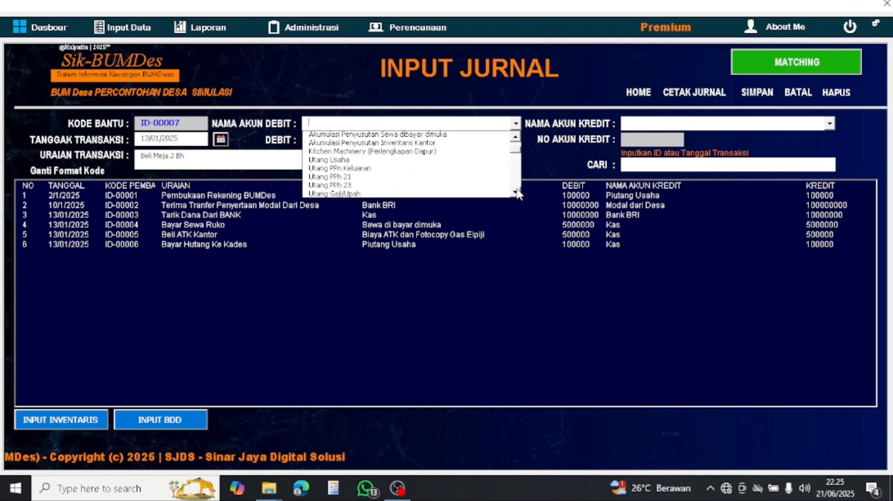
left_click(519, 192)
left_click(519, 192)
left_click(519, 192)
left_click(519, 191)
left_click(519, 191)
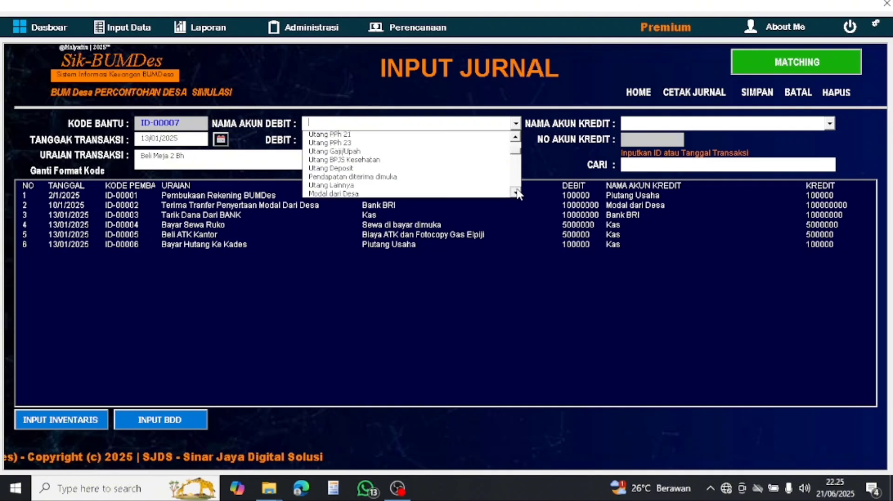
left_click(519, 192)
left_click(519, 192)
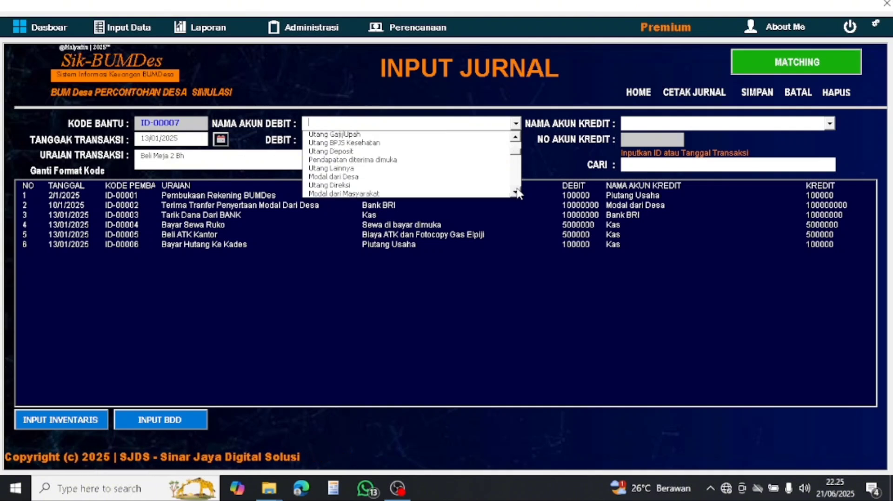
left_click(519, 192)
left_click(519, 191)
left_click(519, 191)
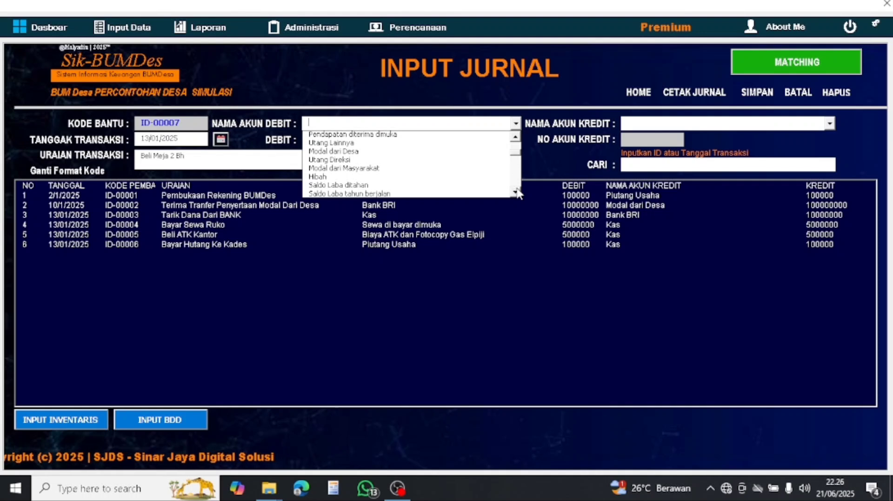
left_click(519, 192)
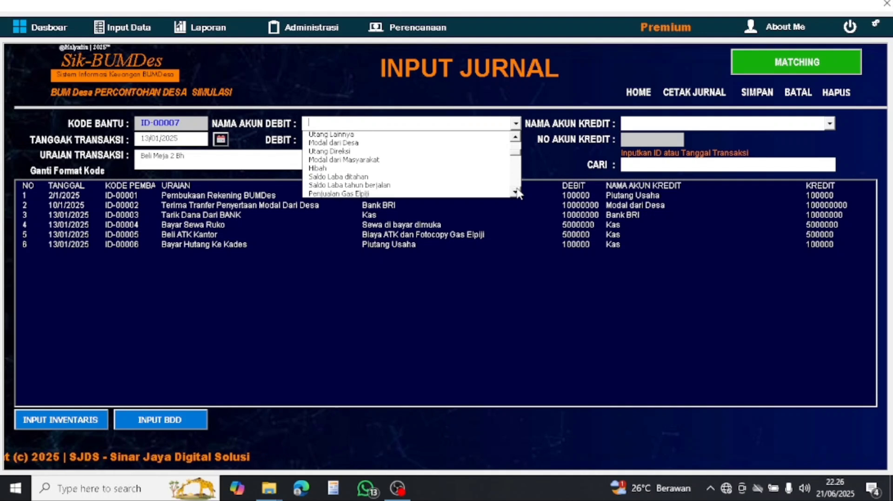
left_click(519, 192)
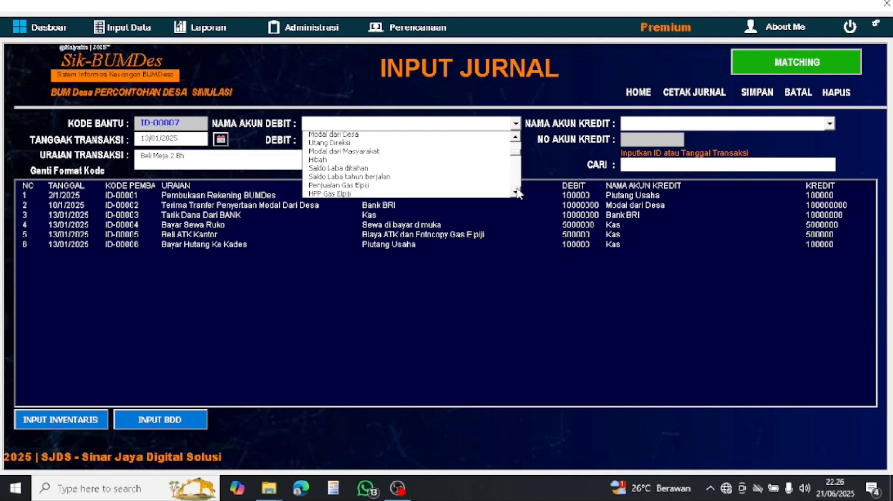
left_click(519, 191)
left_click(519, 191)
left_click(519, 192)
left_click(519, 192)
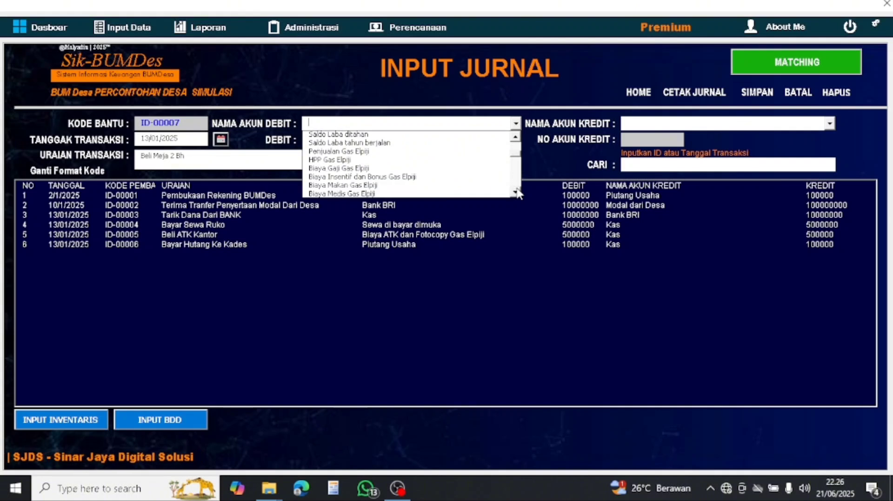
left_click(519, 191)
left_click(519, 191)
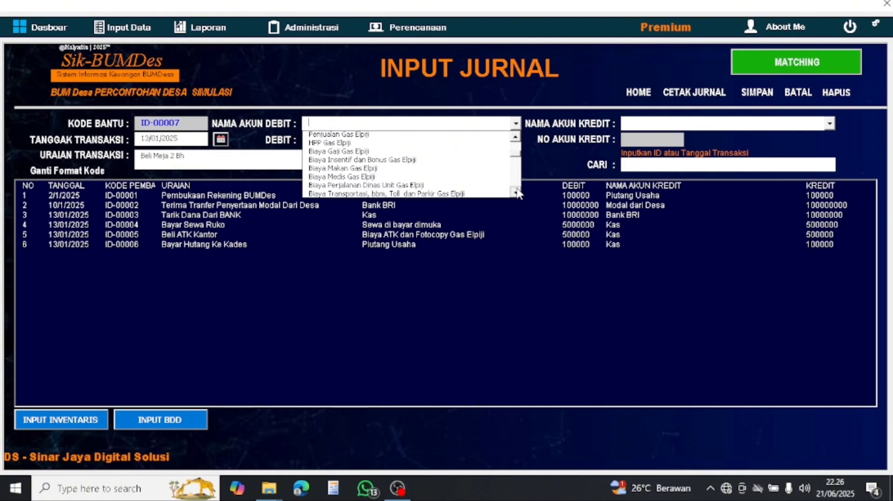
left_click(519, 192)
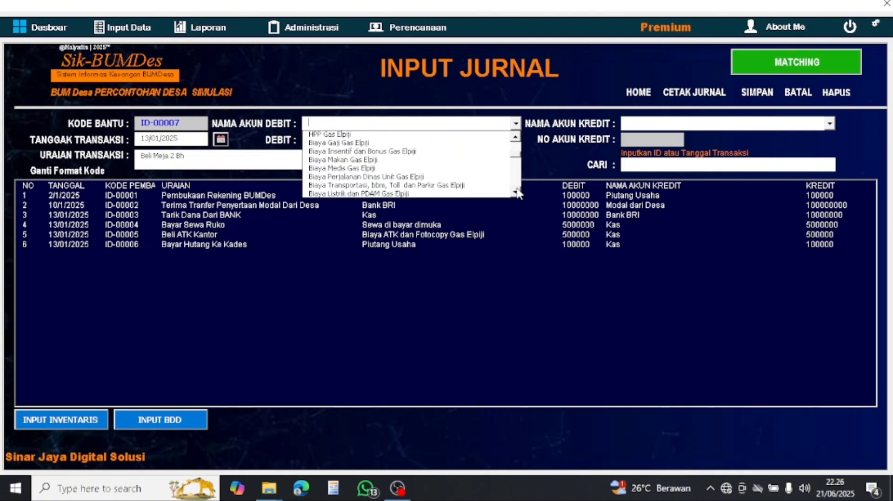
left_click(518, 191)
left_click(519, 191)
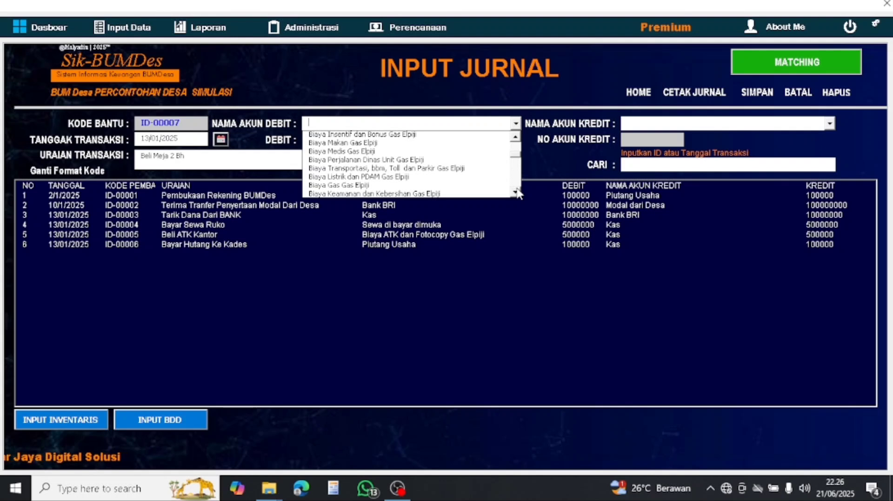
left_click(519, 191)
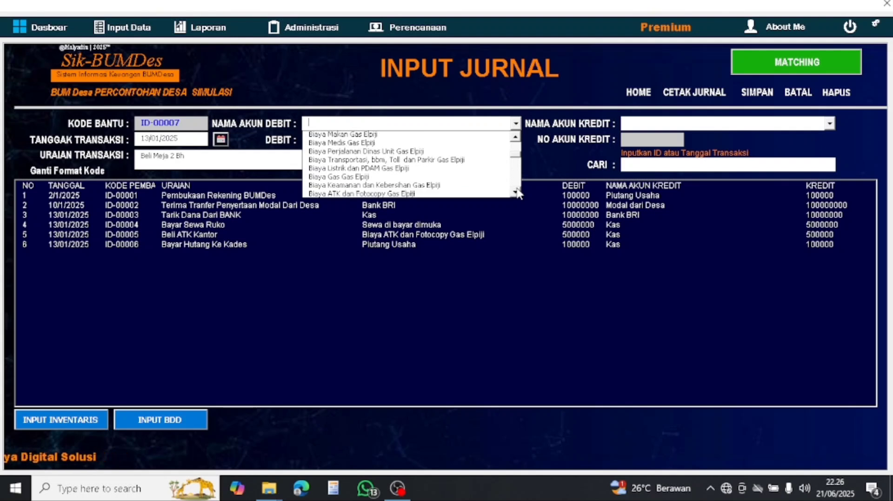
left_click(518, 192)
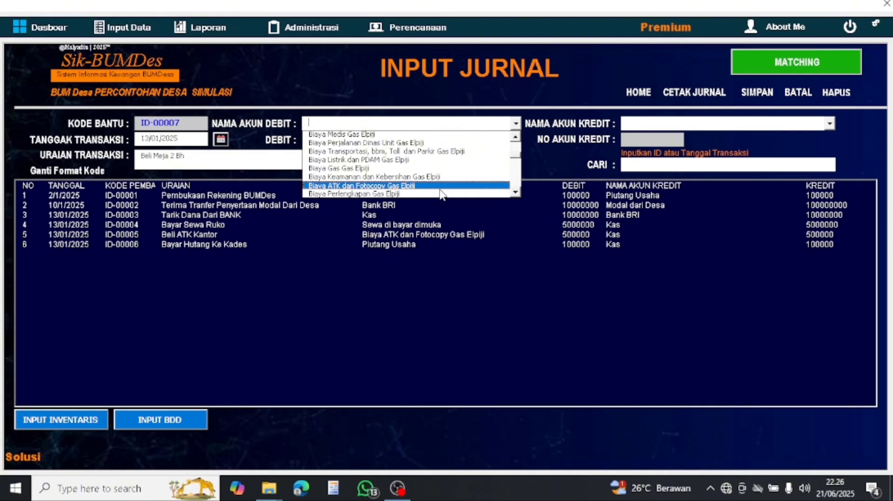
left_click(515, 192)
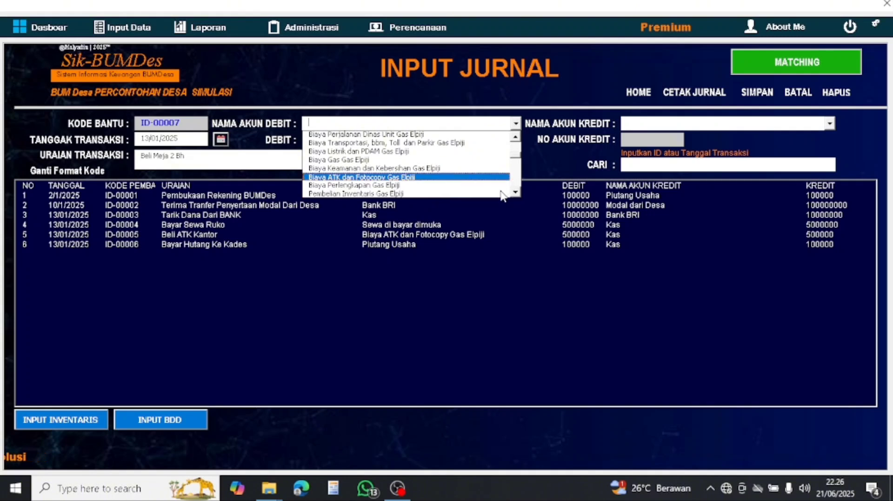
left_click(385, 186)
- Set the seventh entry's debit amount to 1500000
left_click(327, 139)
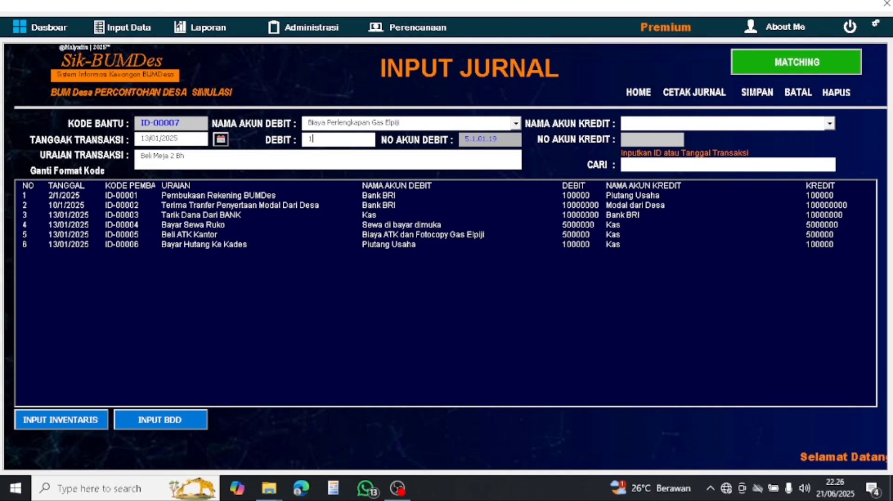
type("15000")
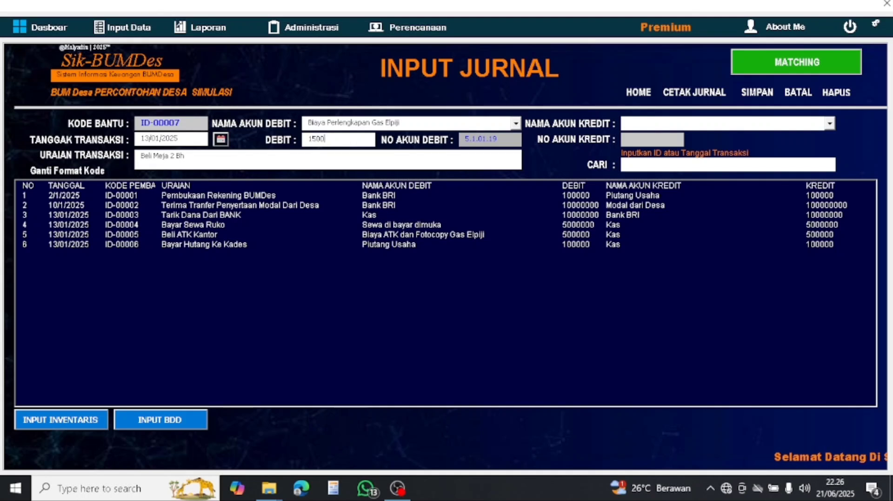
type("0")
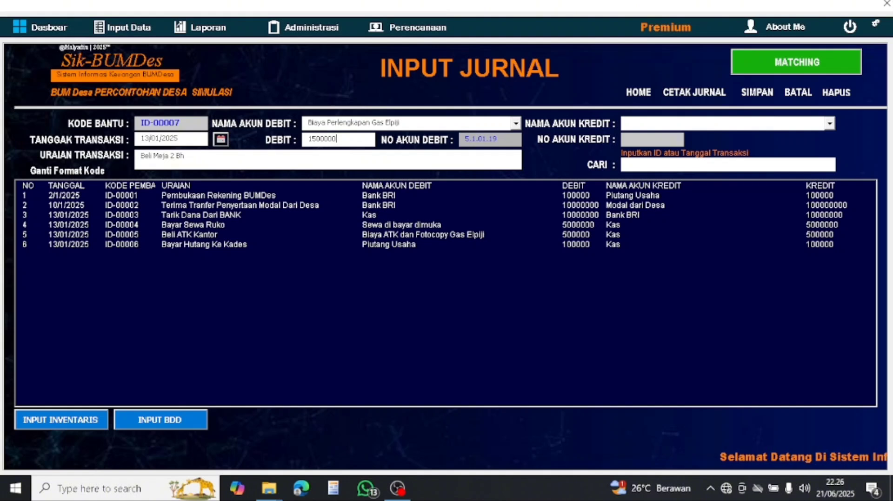
- Set the seventh entry's credit account to Kas and save the table purchase entry
left_click(829, 124)
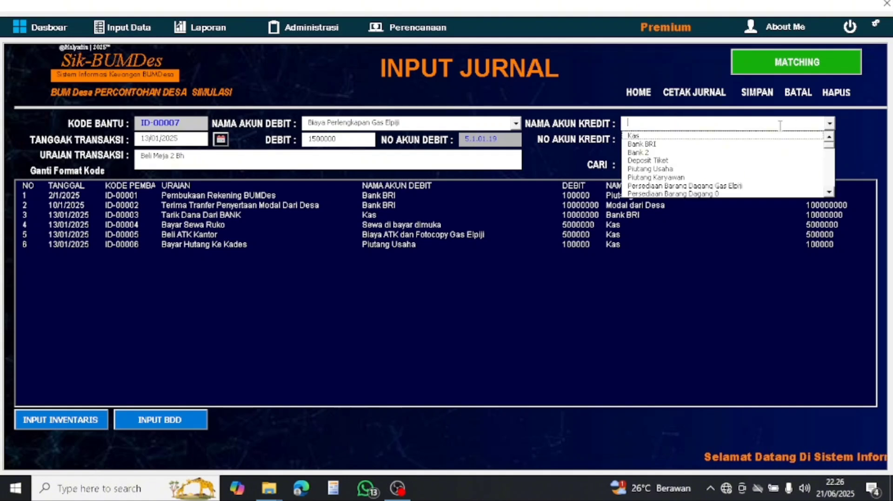
left_click(647, 141)
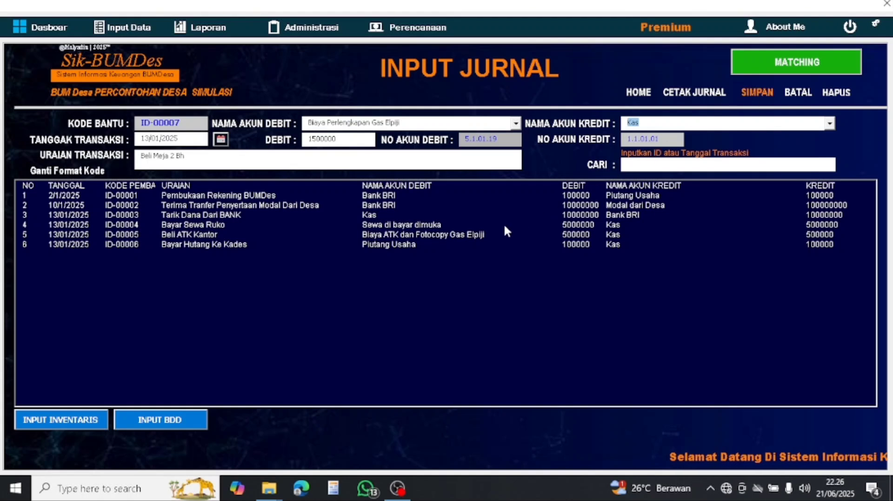
left_click(475, 287)
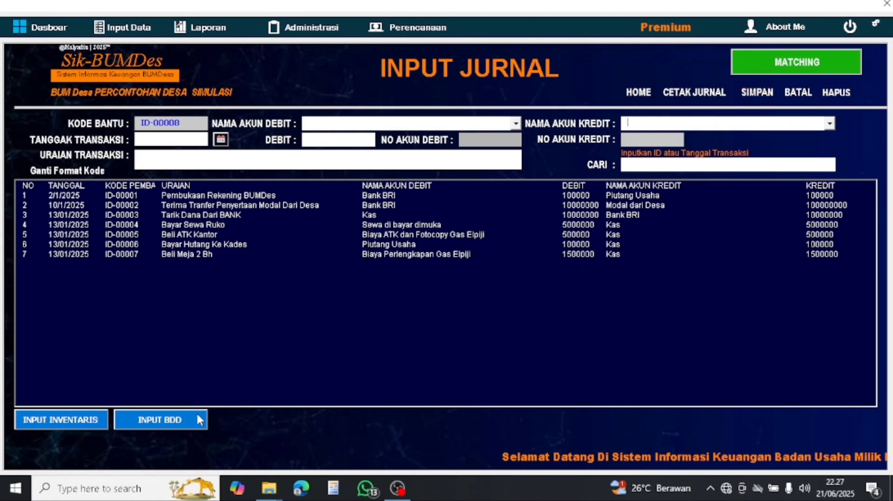
- Start a new prepaid expense (BDD) record and set its payment date to 13/01/2025
left_click(166, 425)
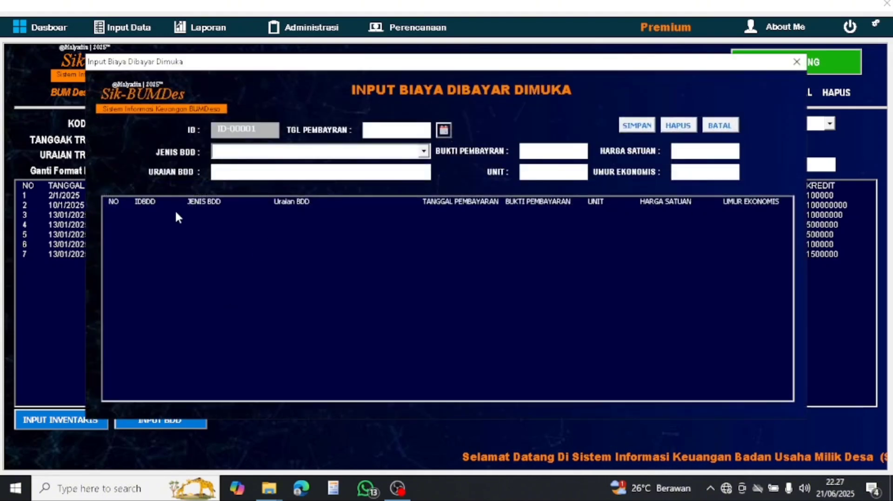
left_click(444, 131)
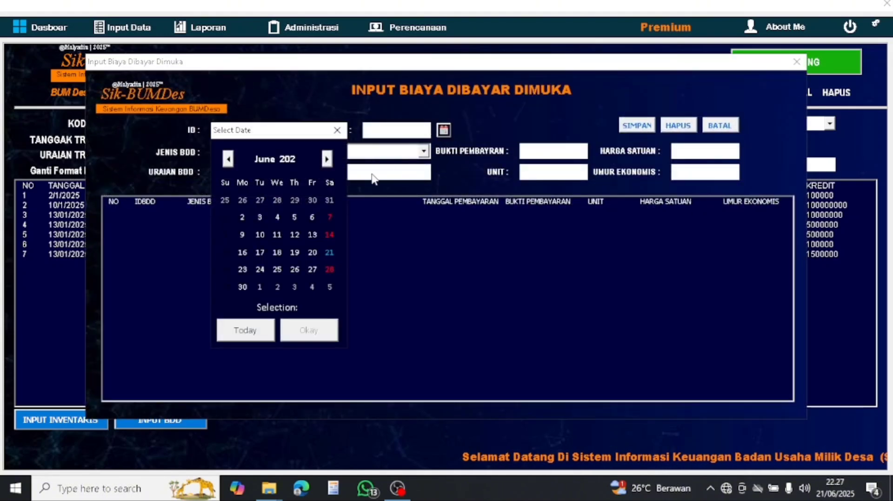
left_click(228, 160)
left_click(229, 160)
left_click(229, 159)
left_click(228, 159)
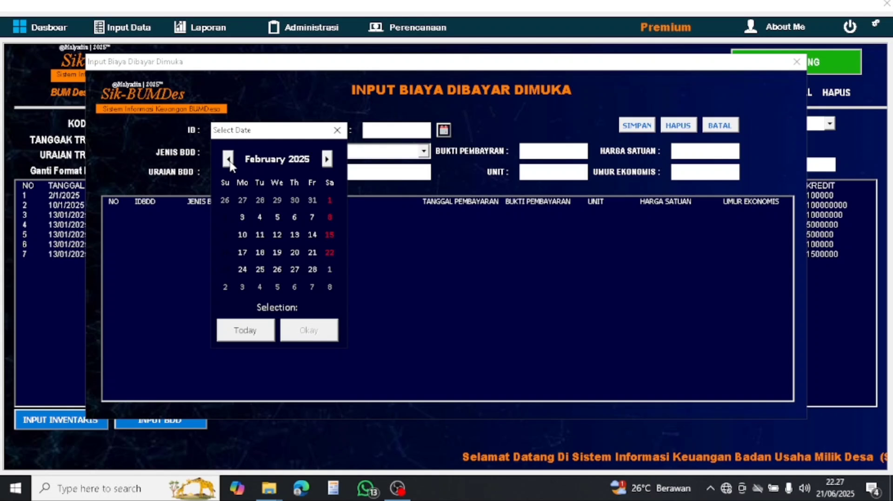
left_click(228, 160)
left_click(242, 235)
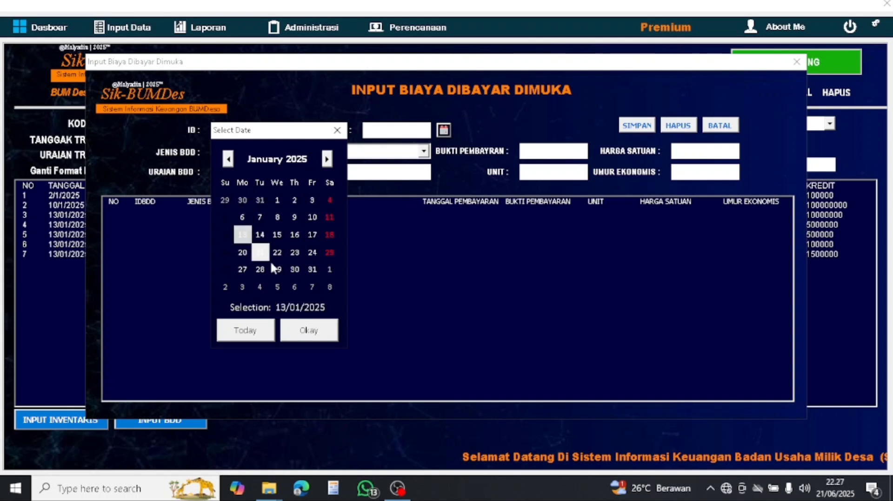
left_click(309, 330)
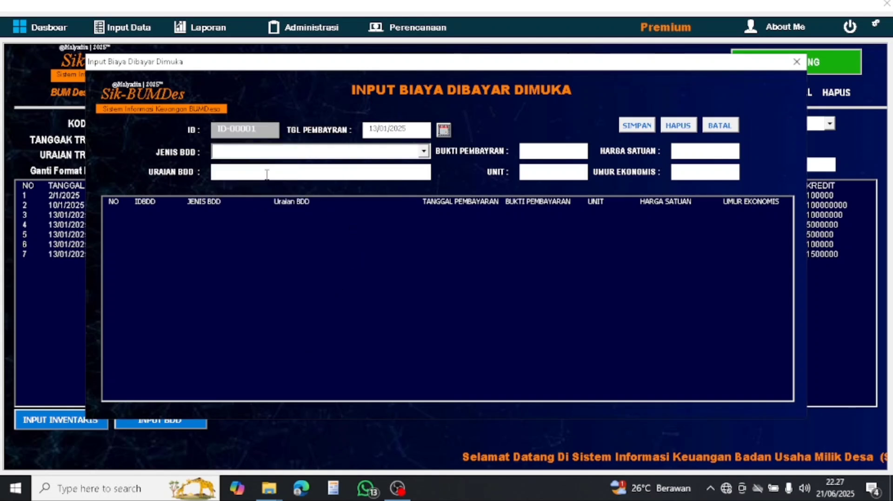
- Set the record's type to BDD BUM Desa, description to "Sewa Ruko" and unit to 1, and fill in the payment proof number
left_click(424, 153)
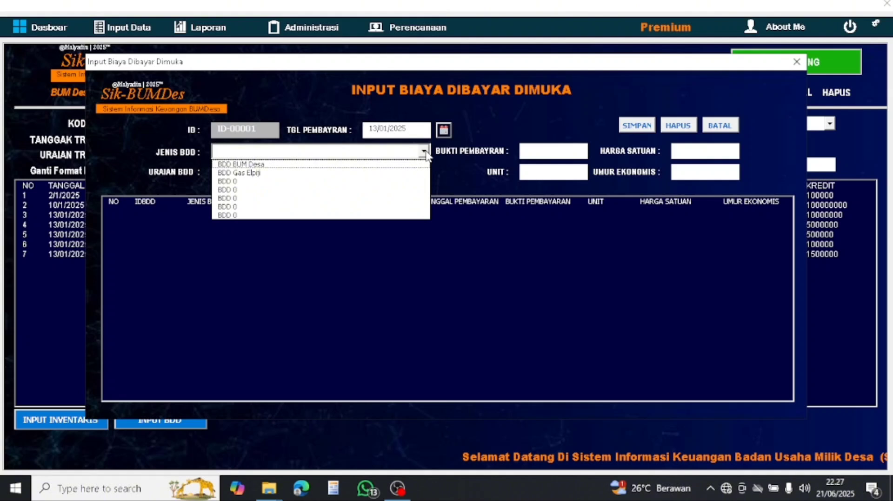
left_click(277, 165)
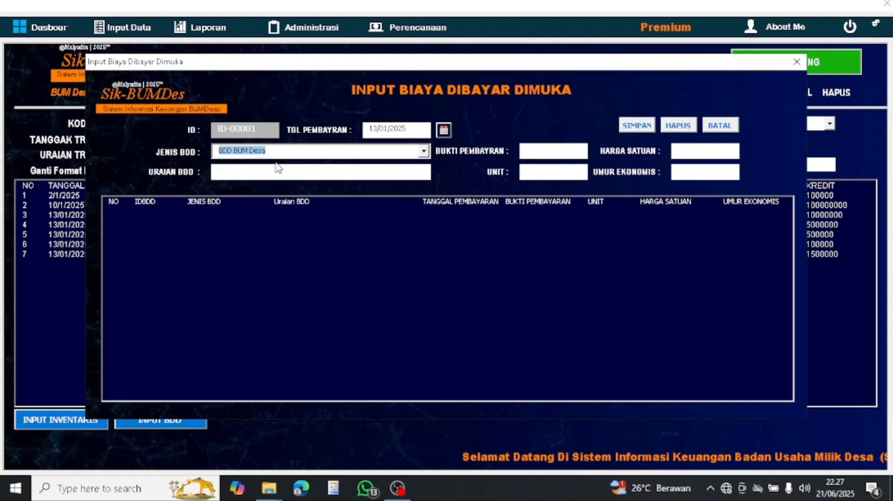
left_click(317, 173)
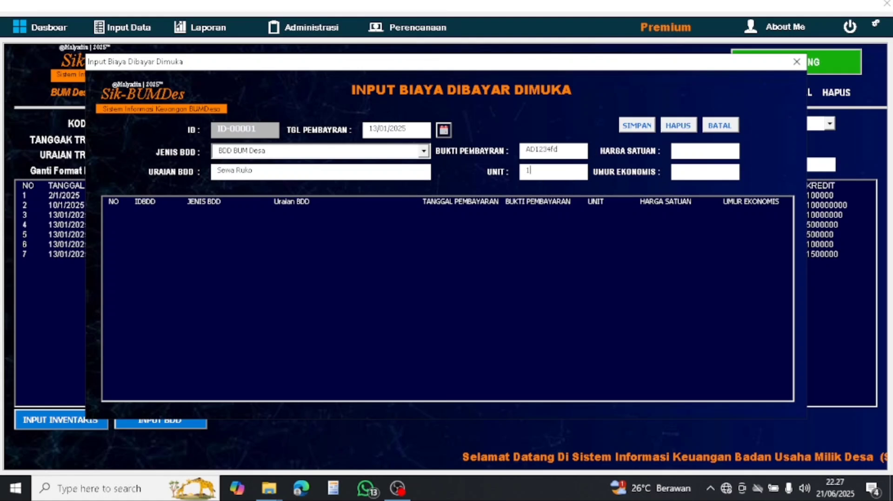
- Set the unit price to 5000000 and the economic life to 12, save the prepaid expense record and close the form
left_click(702, 155)
type("12")
left_click(646, 127)
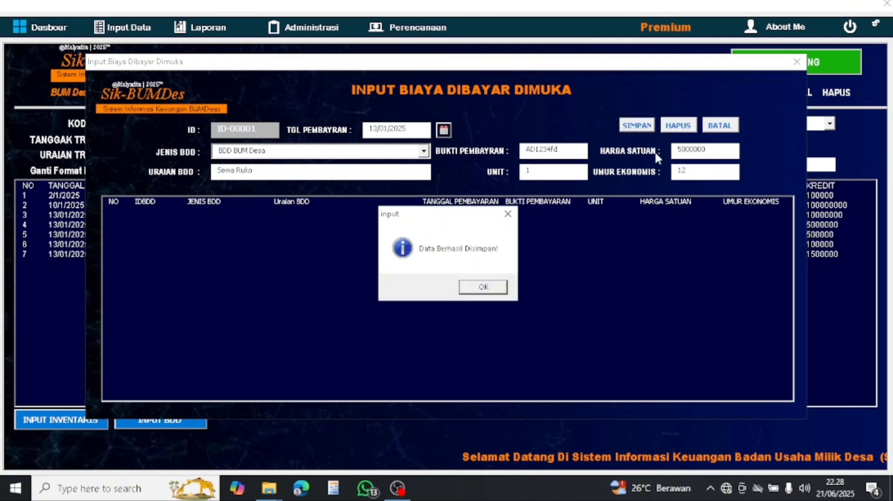
left_click(483, 287)
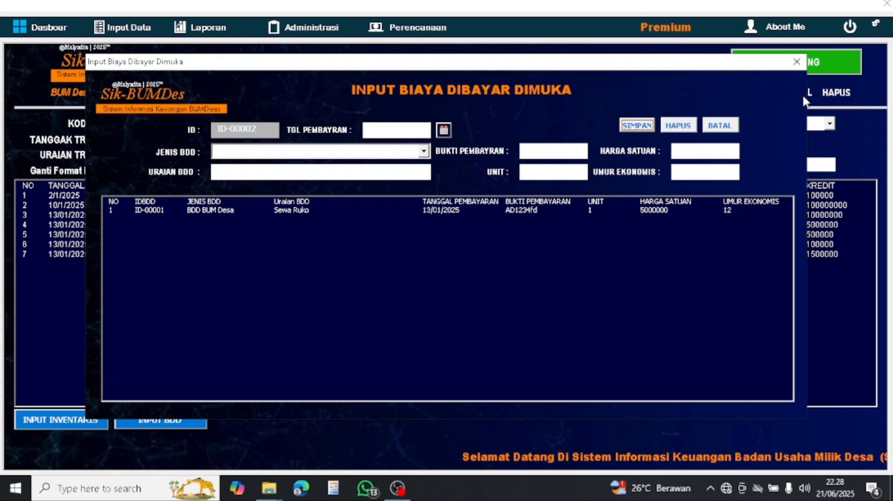
left_click(796, 65)
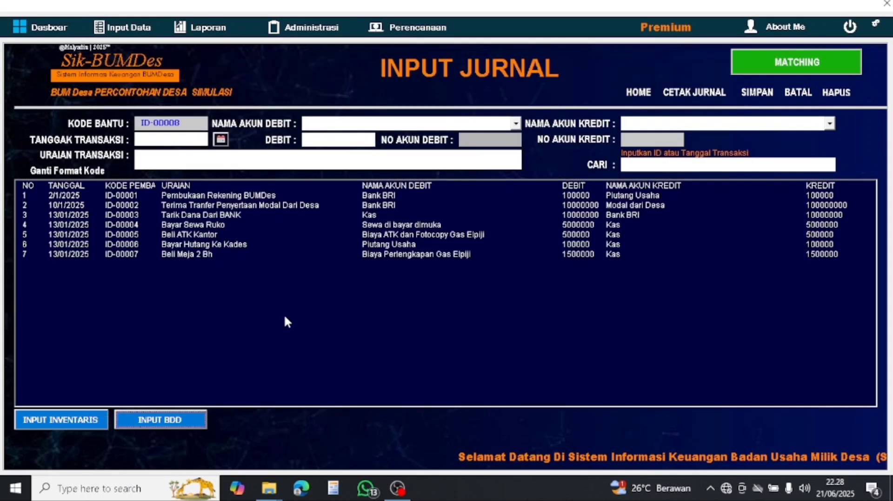
- Review the journal entries from the table purchase back up to the account opening
left_click(204, 254)
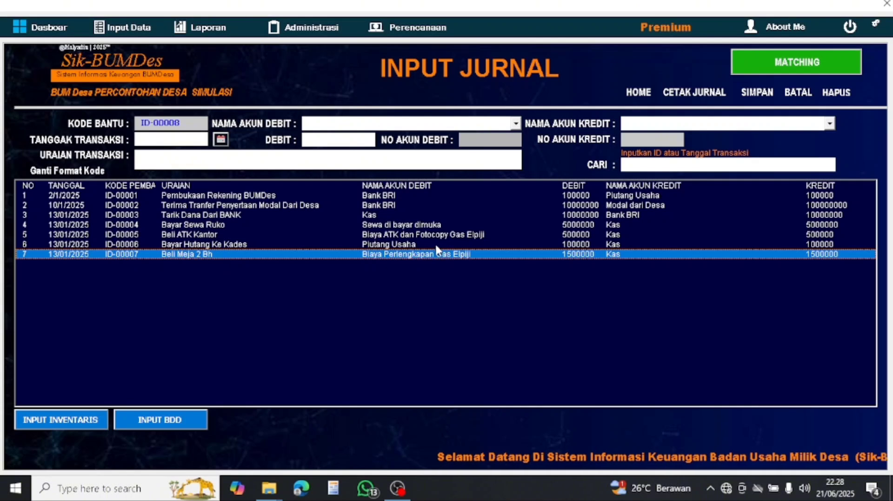
left_click(415, 245)
left_click(399, 235)
left_click(398, 225)
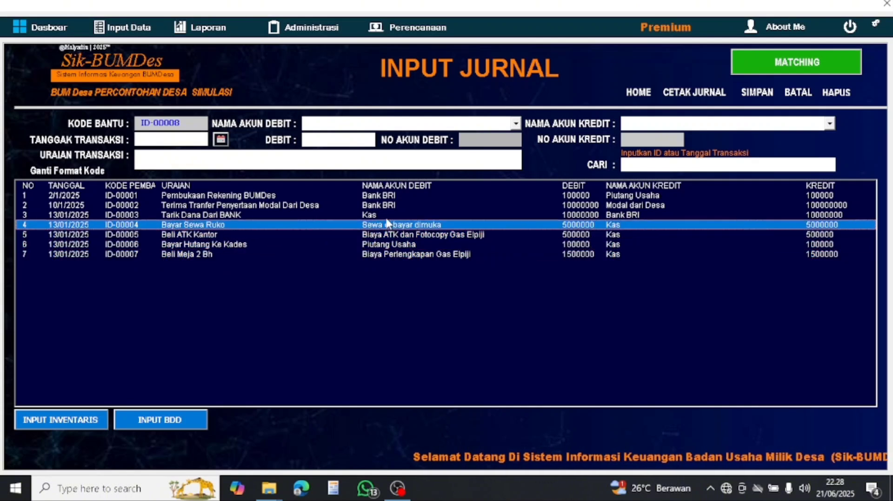
left_click(378, 214)
left_click(377, 196)
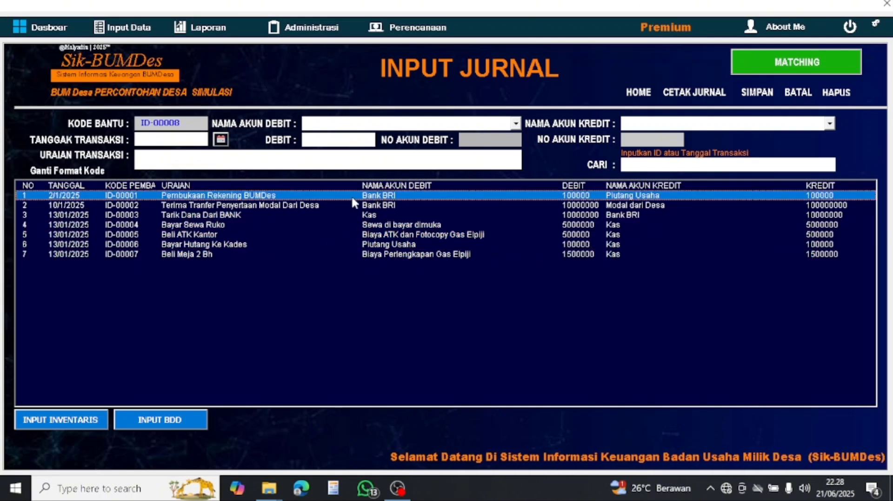
- View the inventory input form and the saved prepaid expense list, closing each one
left_click(81, 420)
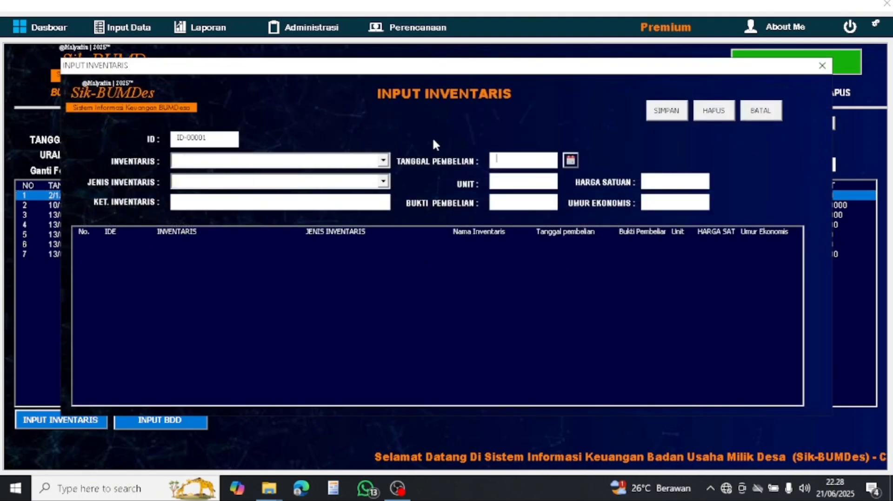
left_click(822, 65)
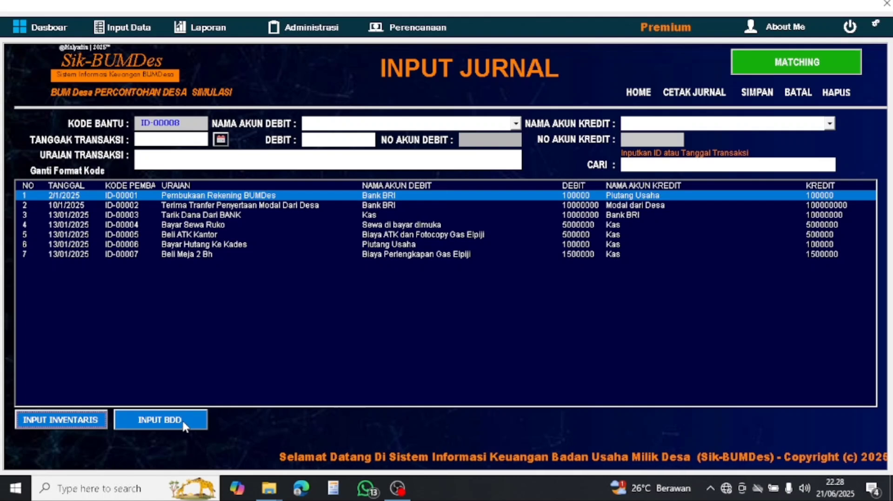
left_click(160, 420)
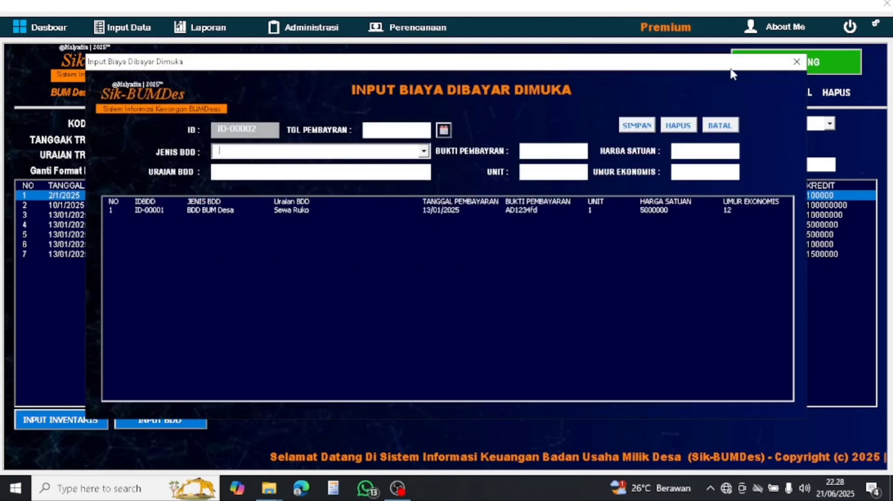
left_click(796, 61)
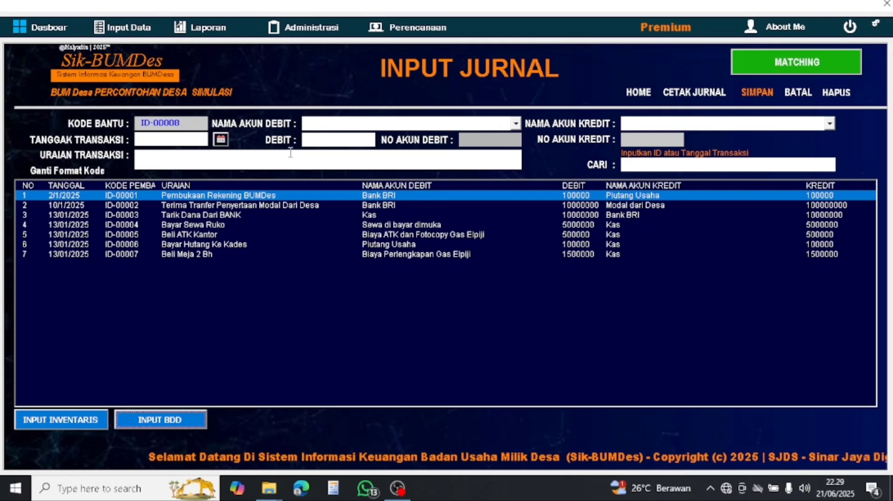
- Change the seventh journal entry's transaction description to "Beli Meja 2 Buah" and save the edit
left_click(257, 205)
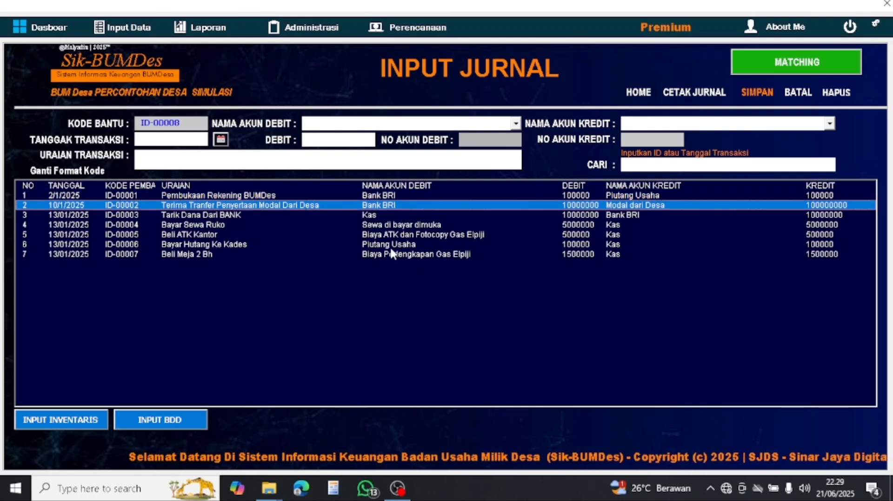
left_click(207, 254)
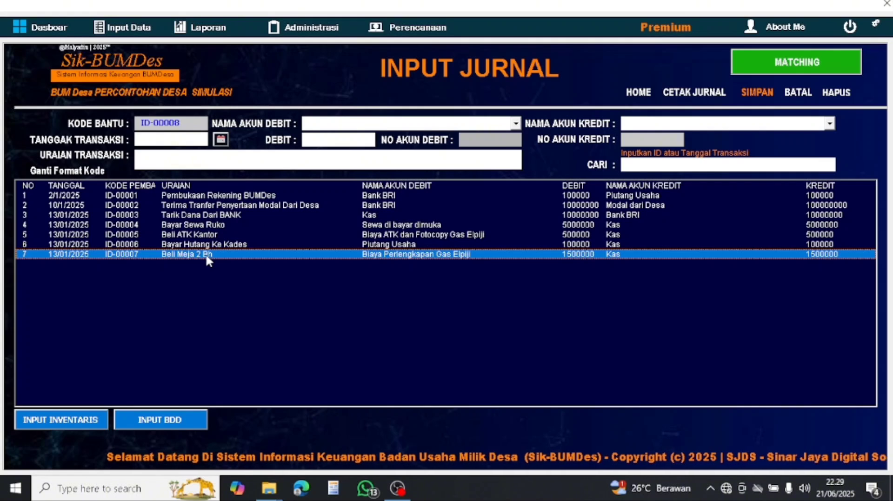
double_click(199, 255)
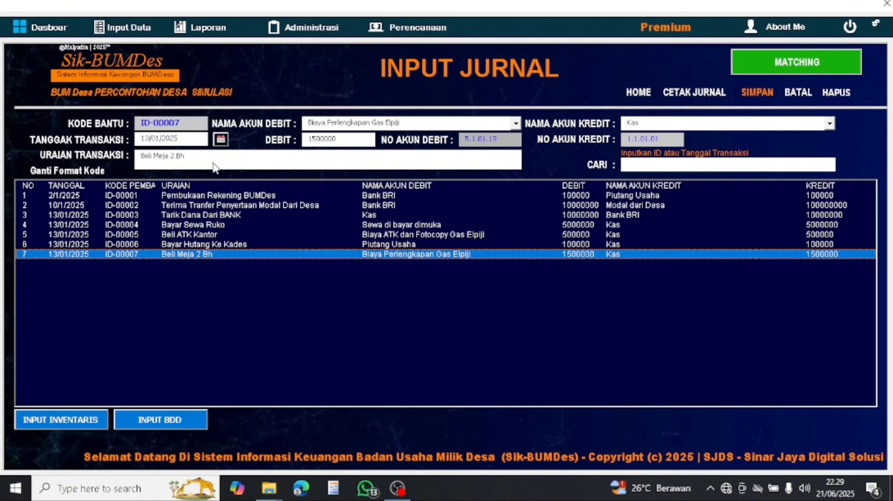
left_click(192, 162)
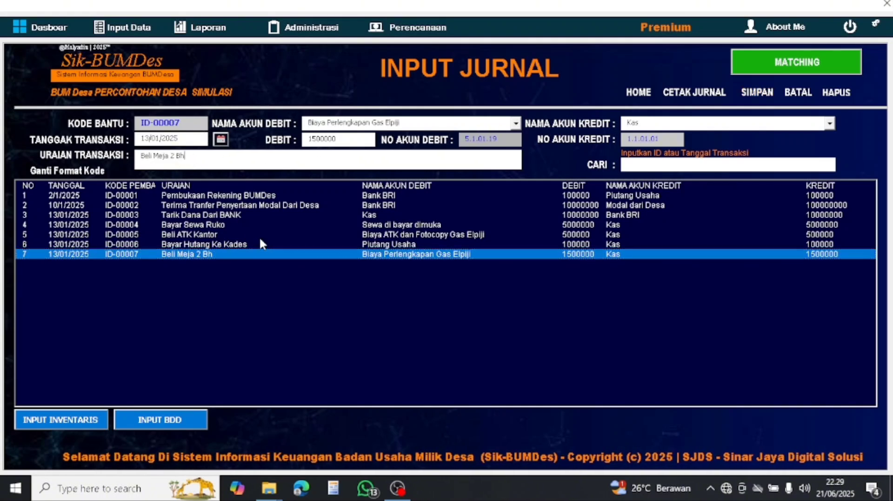
key("BackSpace")
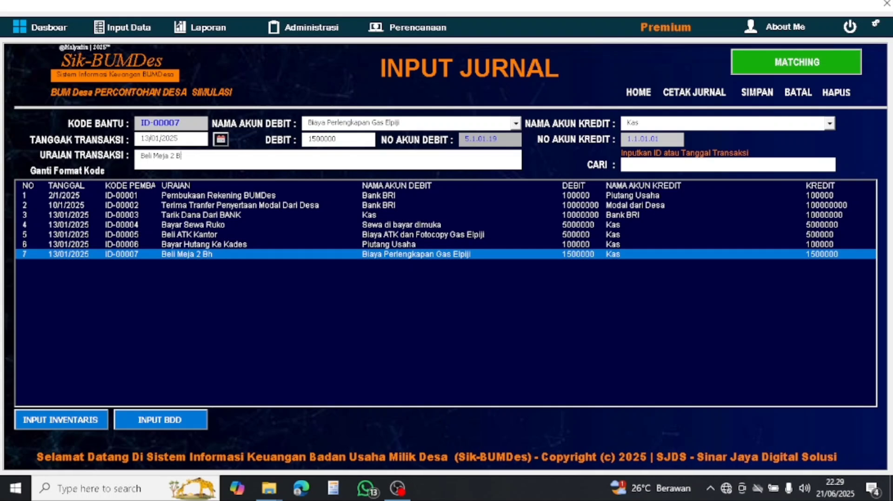
type("ua")
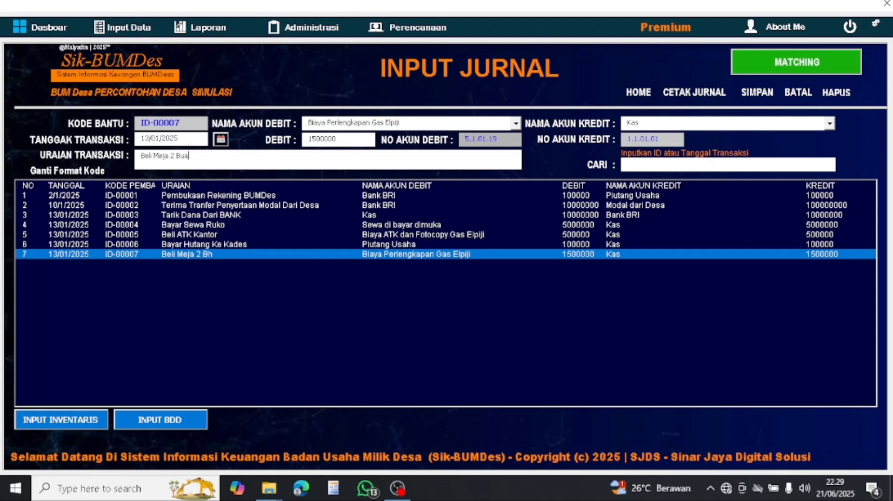
type("h")
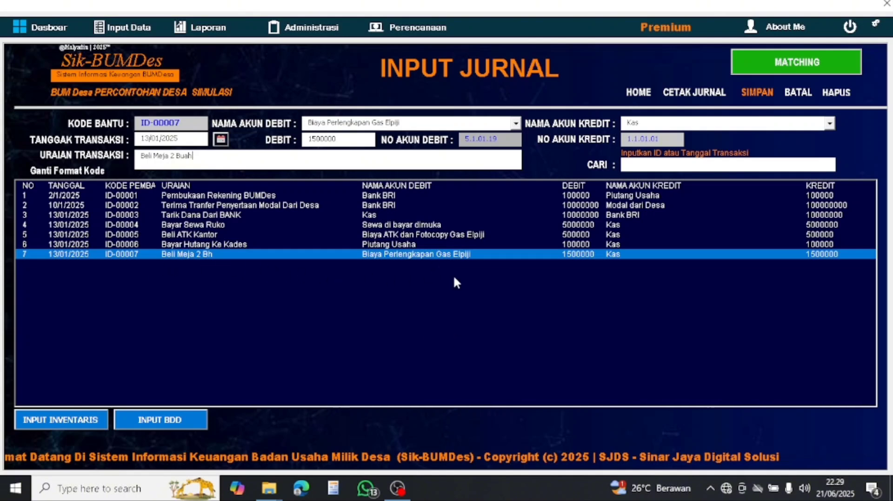
left_click(480, 288)
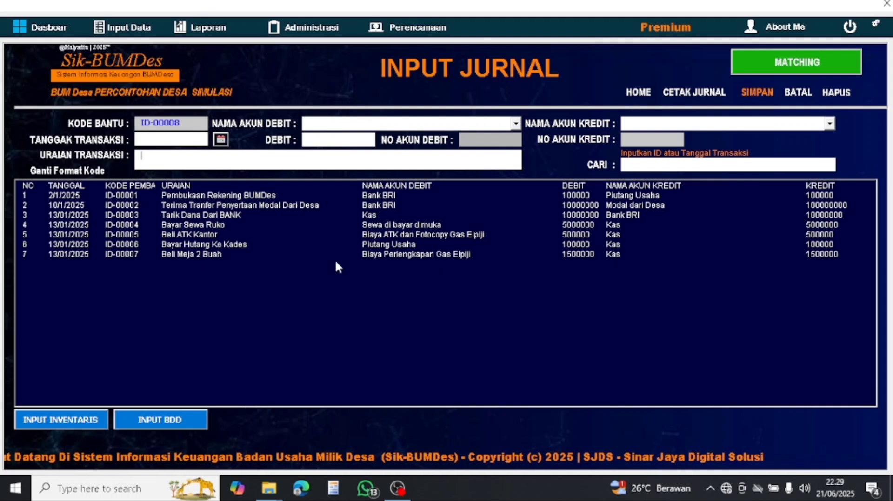
- Check the seventh journal entry's details and open the initial data (Data Awal)
left_click(230, 253)
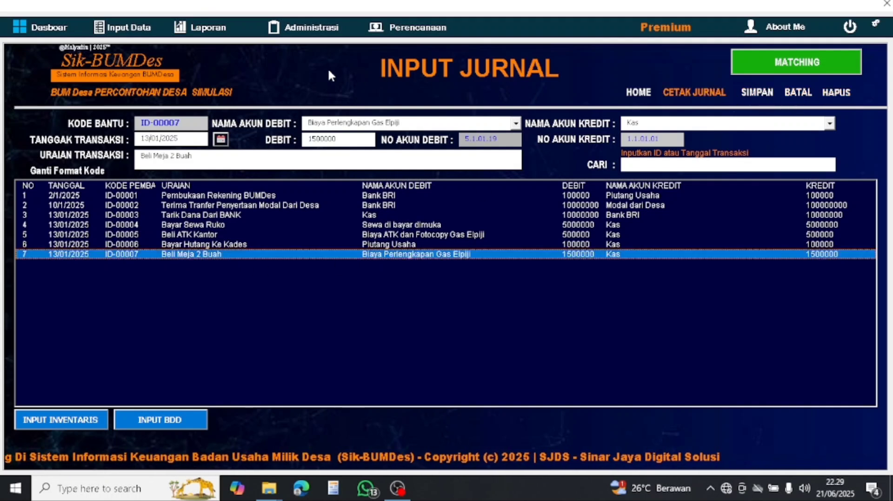
left_click(144, 25)
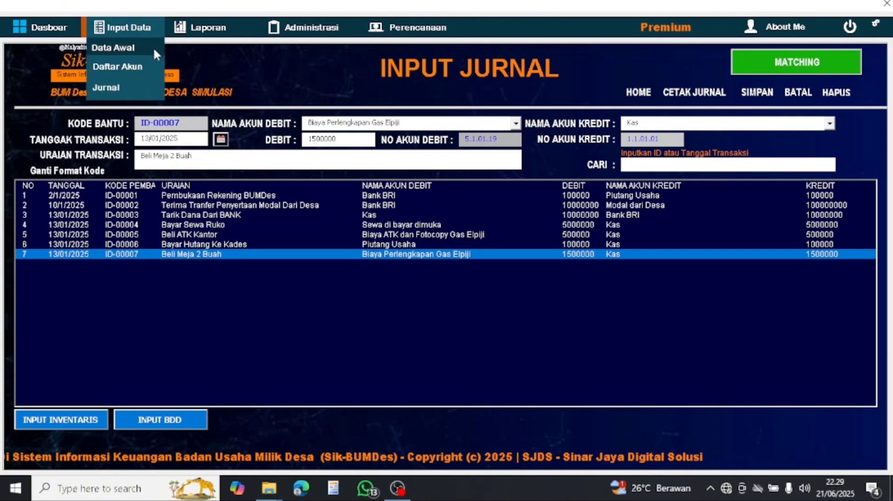
left_click(152, 46)
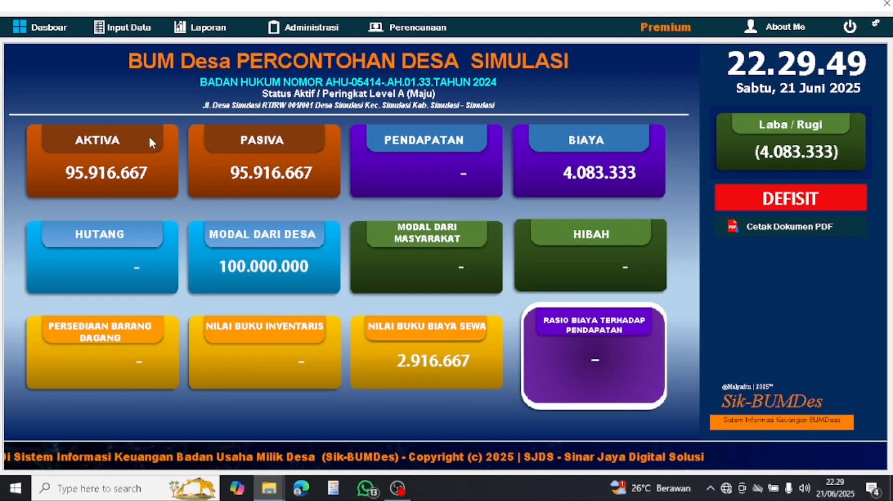
- Open the balance sheet (Neraca) report, enlarge its print preview and examine the asset and liability balances
left_click(243, 29)
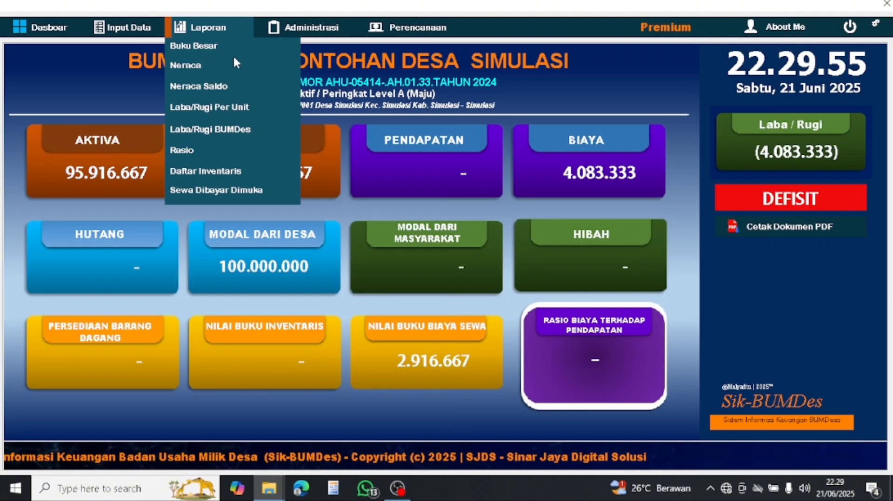
left_click(261, 67)
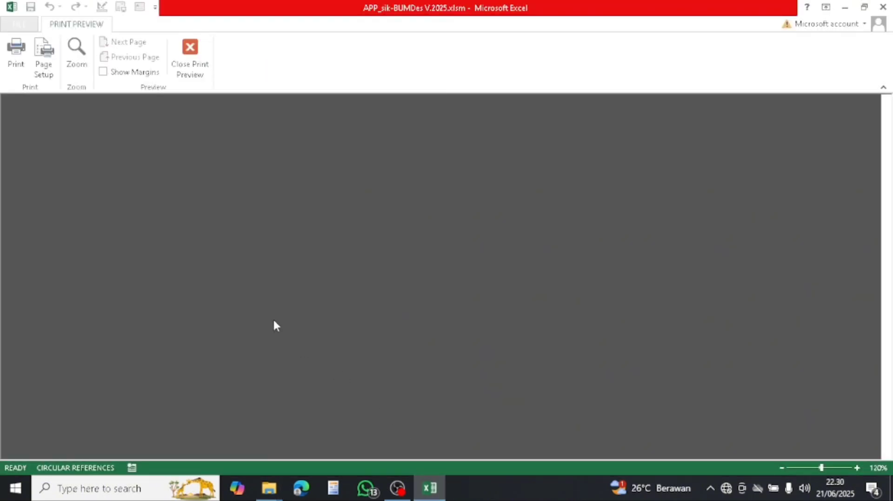
left_click(74, 52)
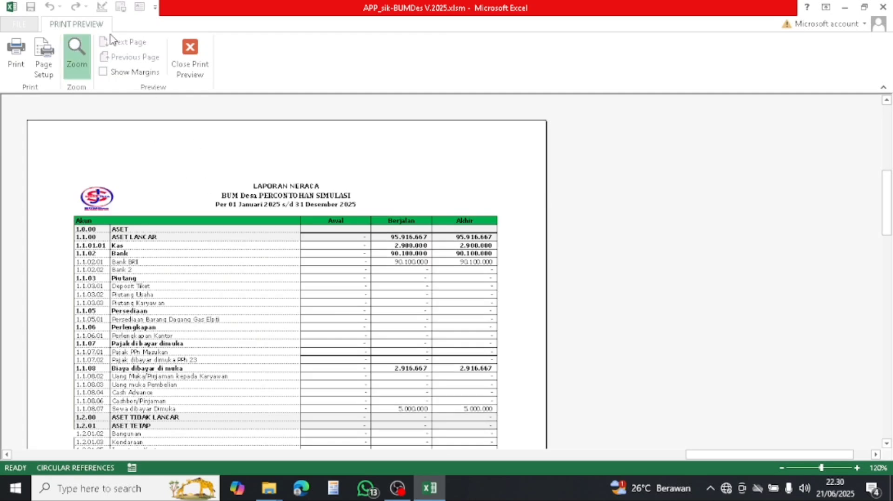
scroll(261, 229, "down", 3)
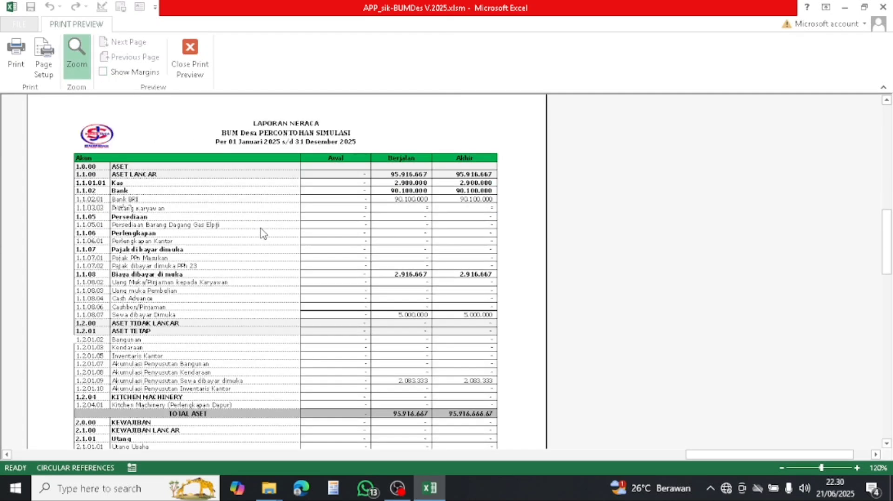
scroll(379, 195, "up", 2)
scroll(378, 209, "down", 2)
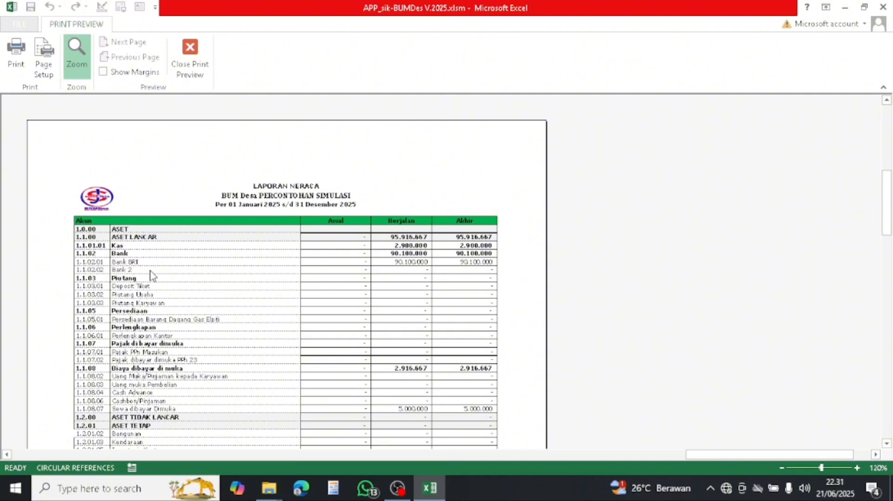
scroll(349, 284, "down", 1)
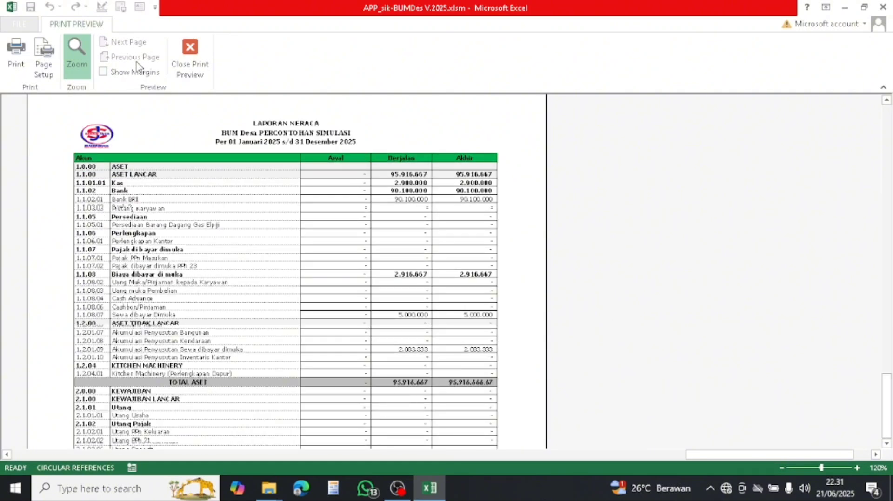
- Close the balance sheet print preview and generate the management structure (Struktur Pengurus) as a PDF document
left_click(192, 49)
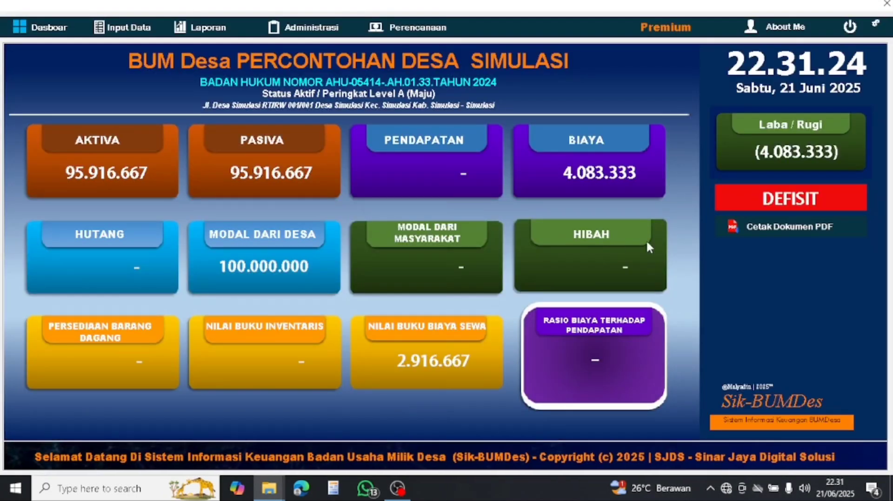
left_click(846, 224)
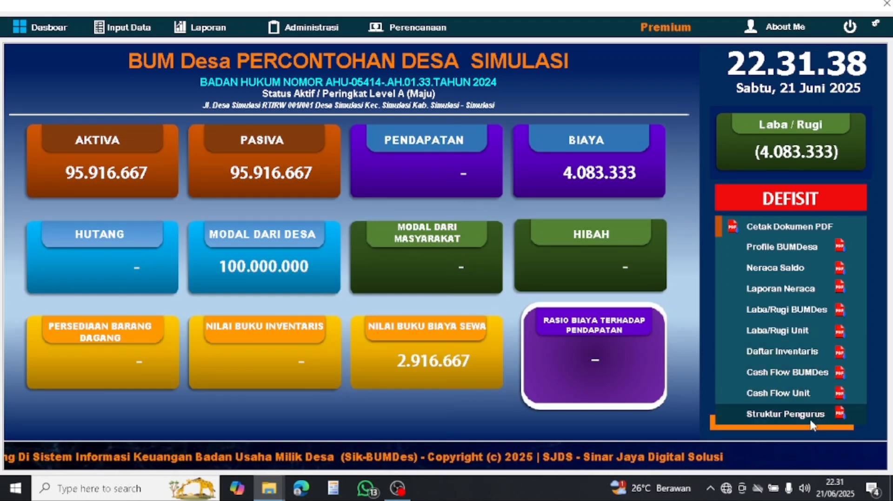
left_click(785, 415)
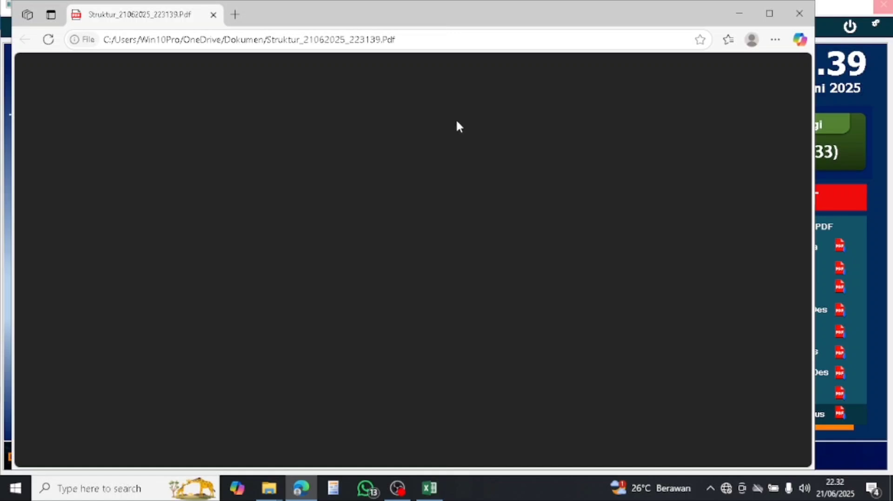
- Examine the organisation chart in the generated Struktur Pengurus PDF from the village meeting down to the unit heads, and close it
scroll(536, 189, "down", 3)
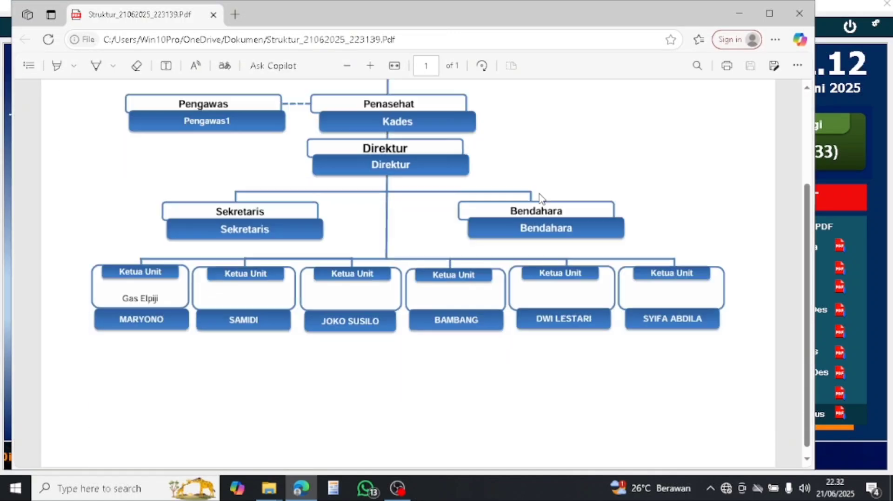
scroll(540, 199, "up", 3)
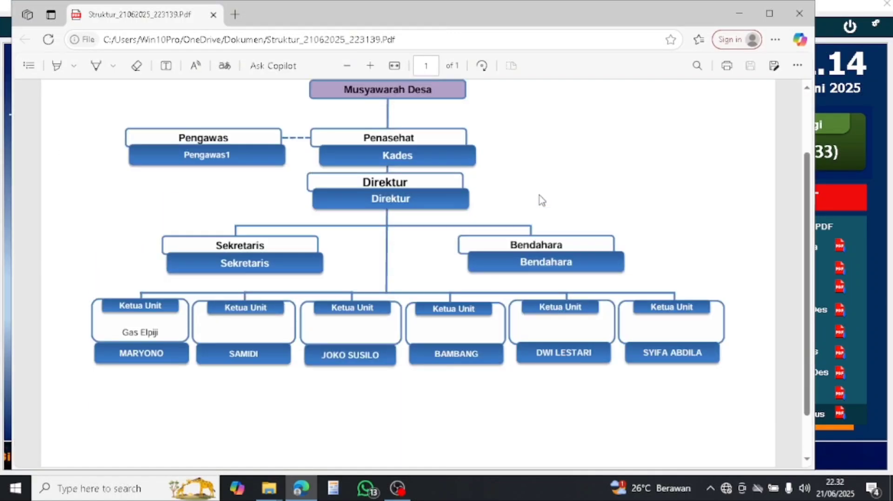
scroll(498, 265, "down", 3)
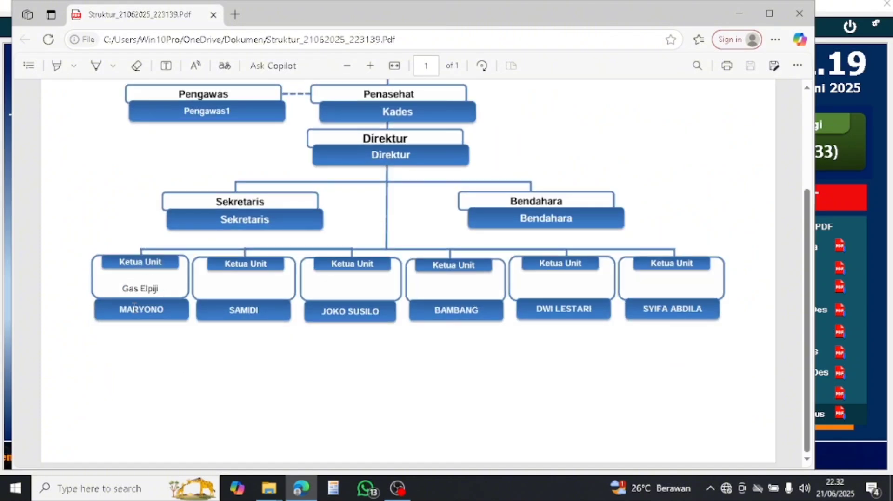
scroll(189, 294, "up", 3)
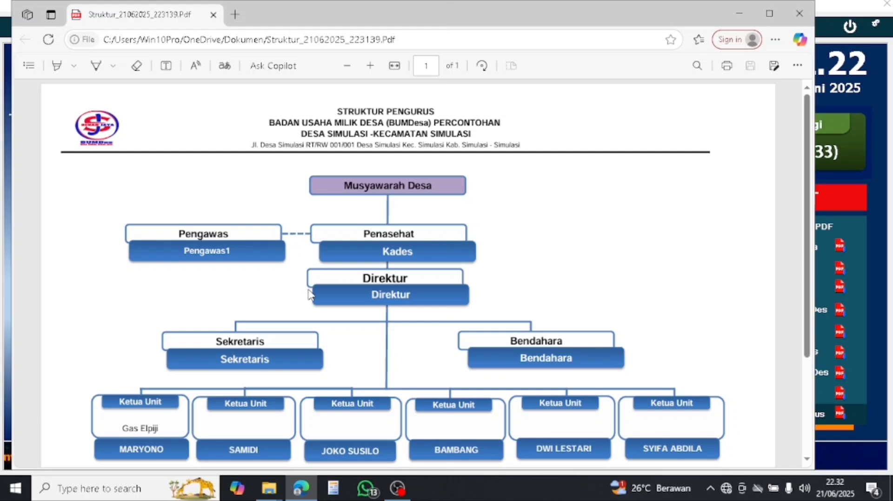
left_click(799, 14)
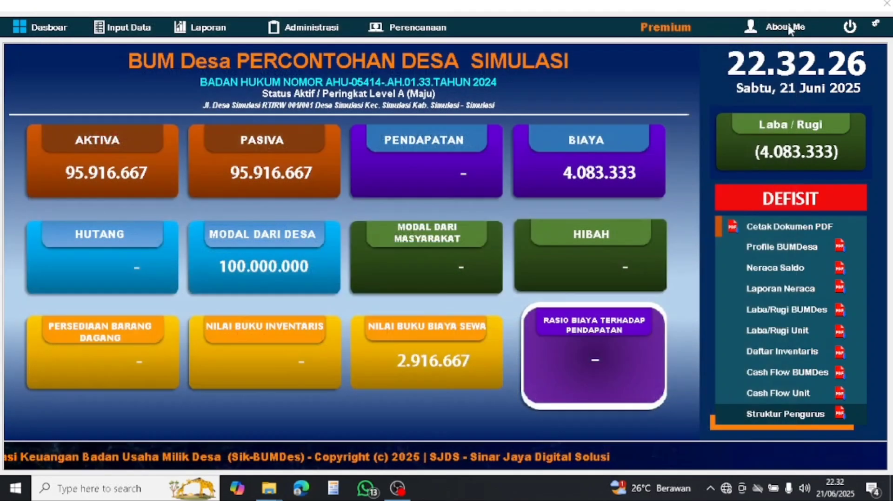